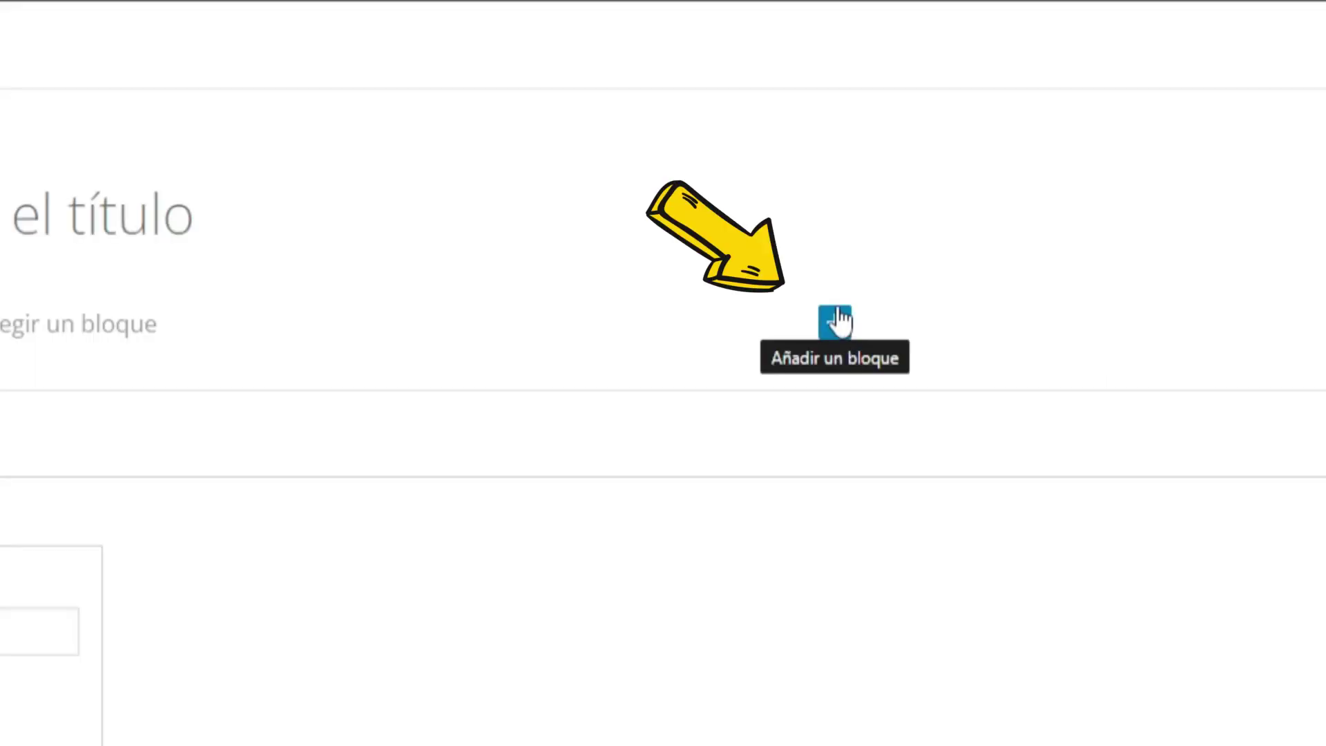
Browse the full library of available blocks, from text blocks down to widgets and product blocks, and close it again.
click(836, 321)
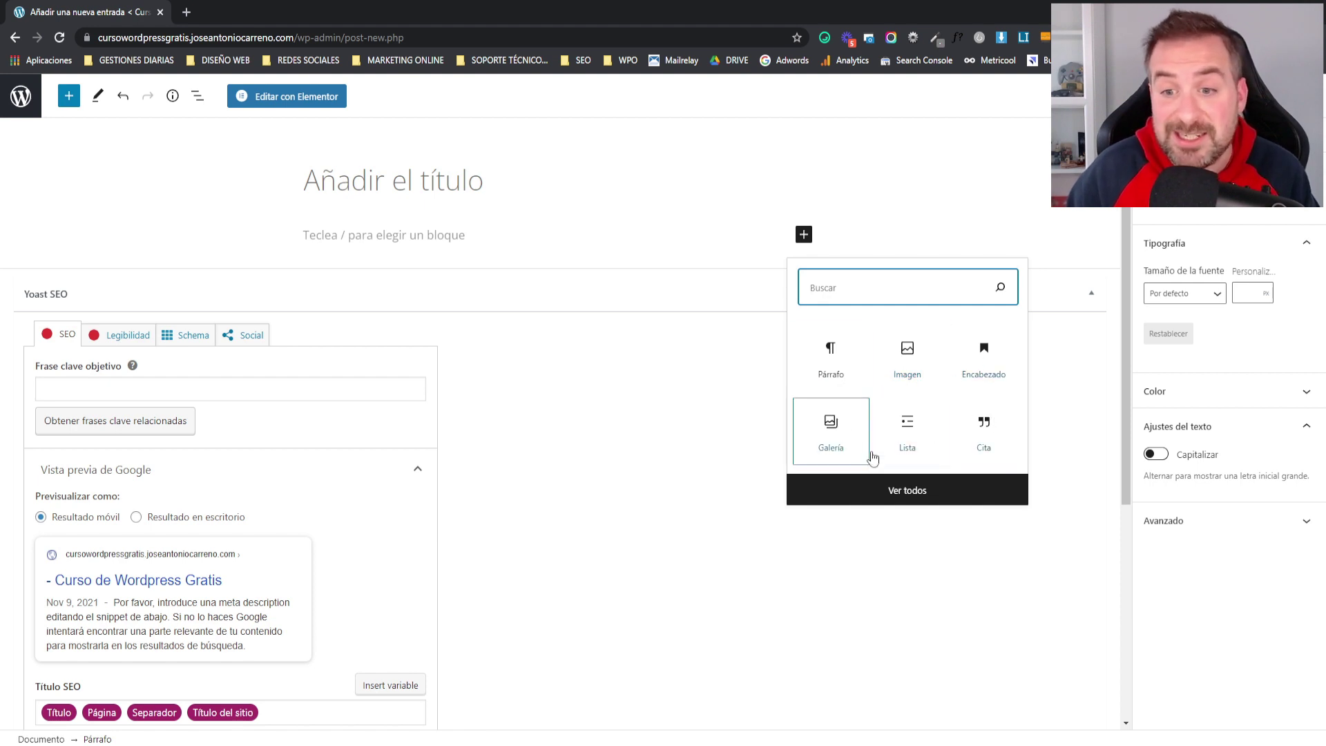
click(909, 503)
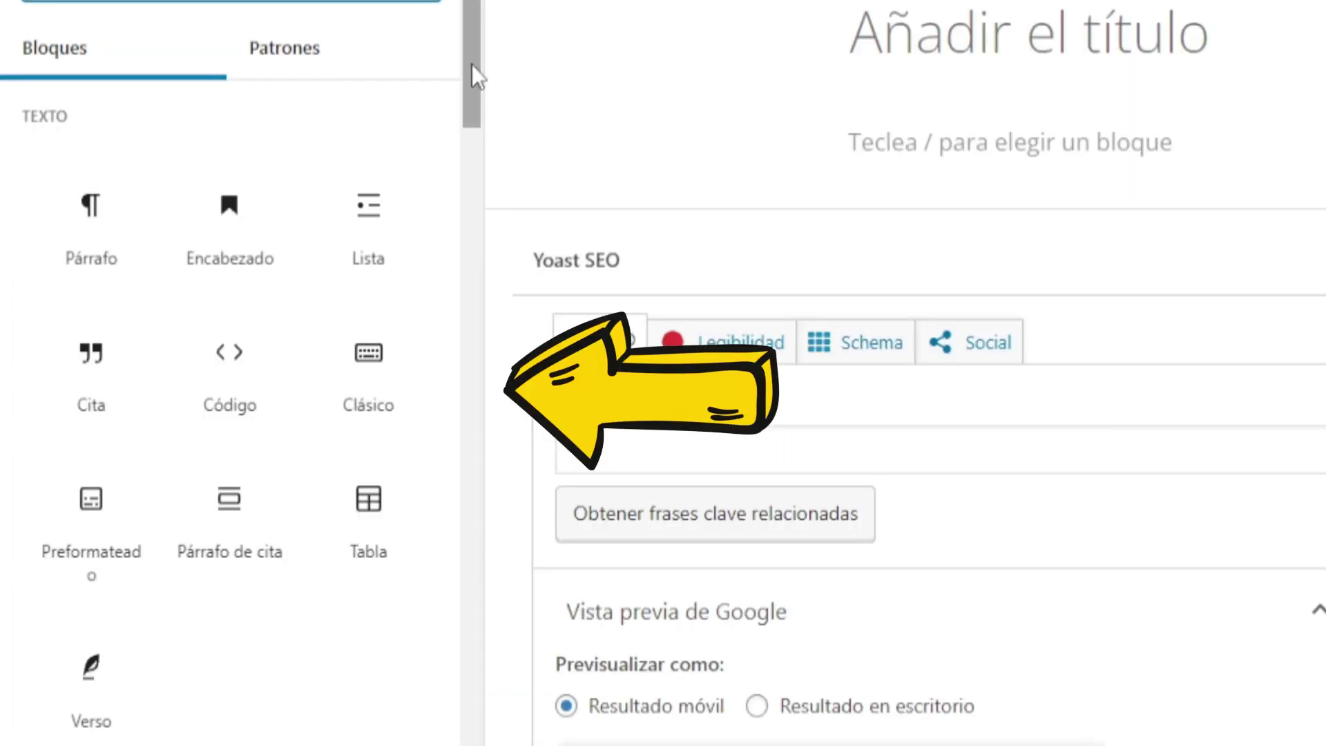
drag(237, 196, 223, 359)
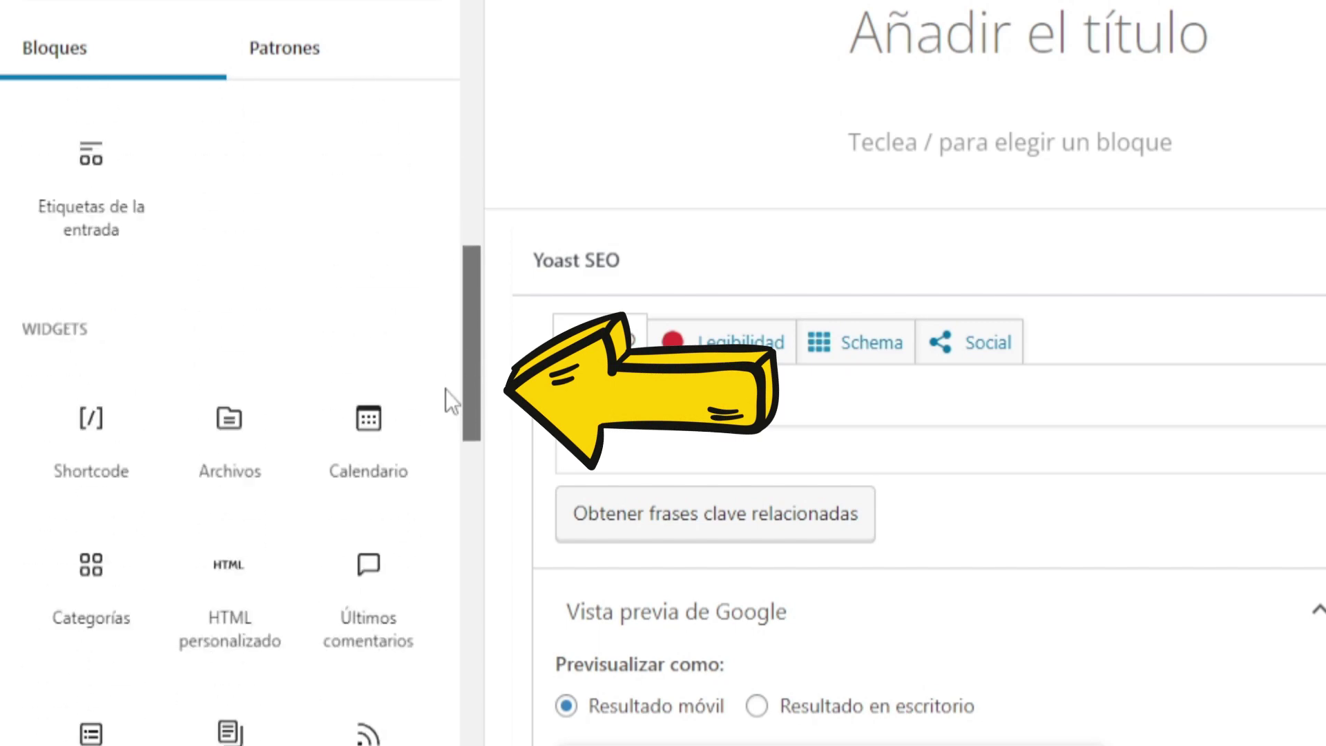
drag(445, 390, 460, 745)
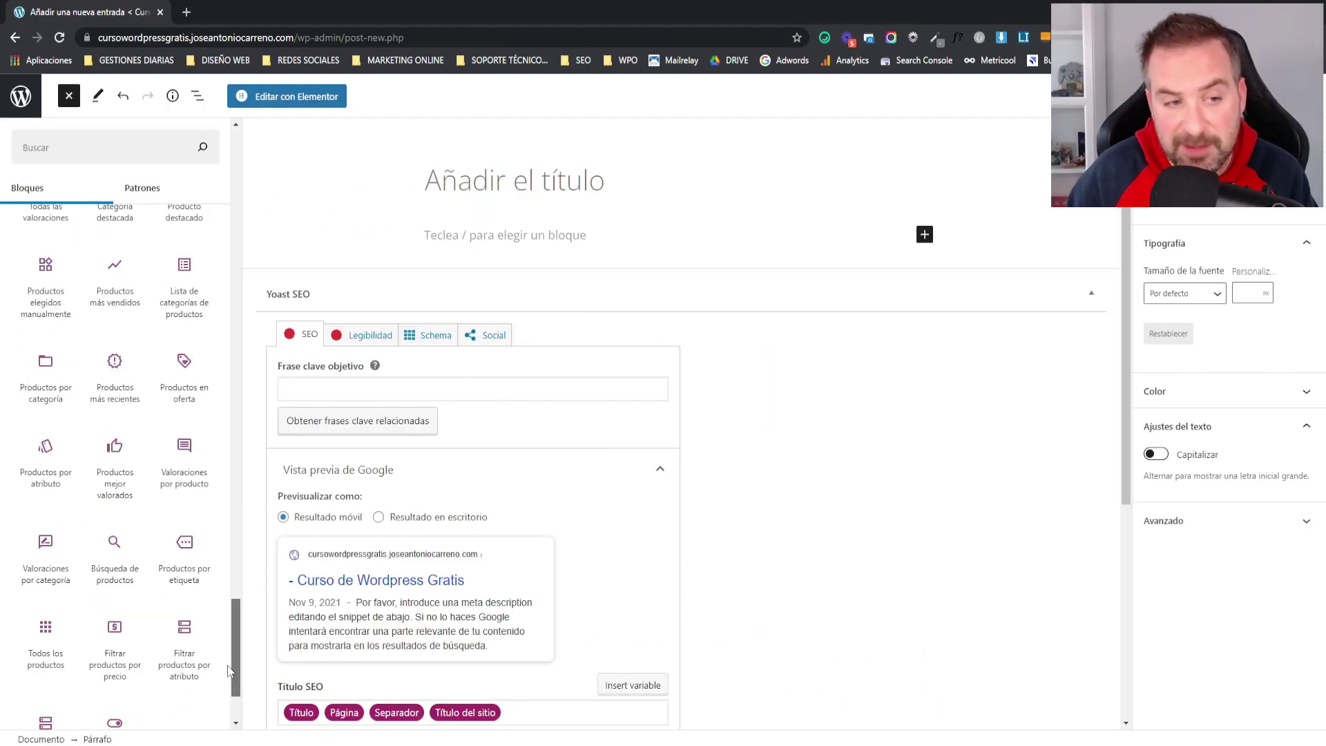
click(69, 96)
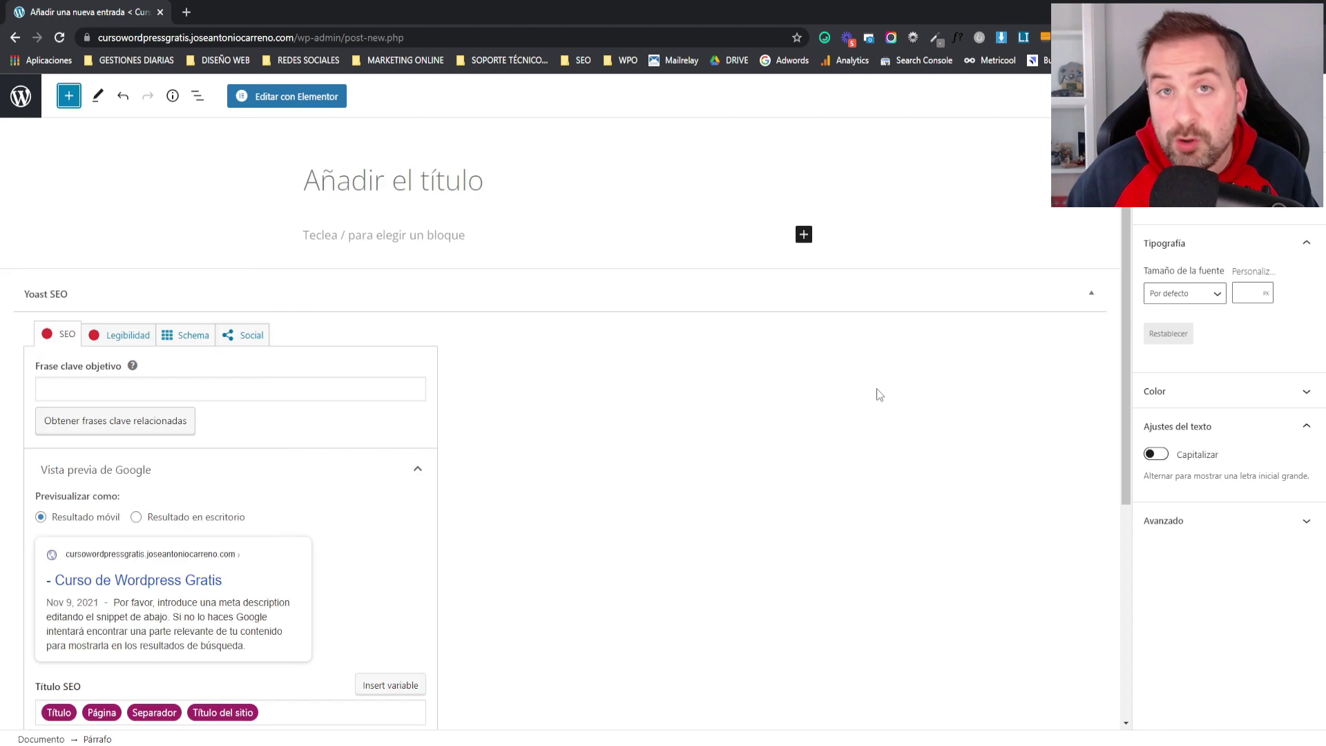
click(69, 96)
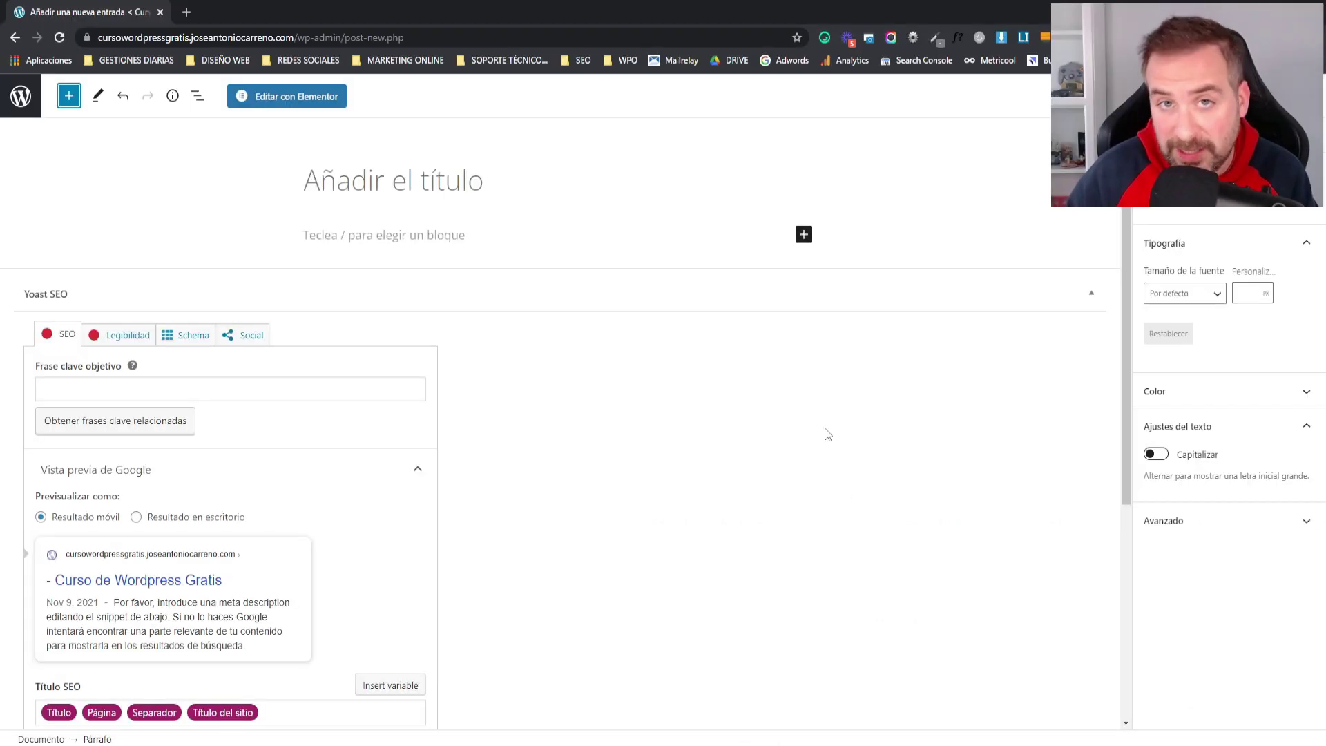
Add a paragraph block to the post containing the filler text "ajfkldajfkldajfkldajflkdajflkadjflkjadkljfkladsjflkjdsakljflkajfklajdfads".
click(805, 238)
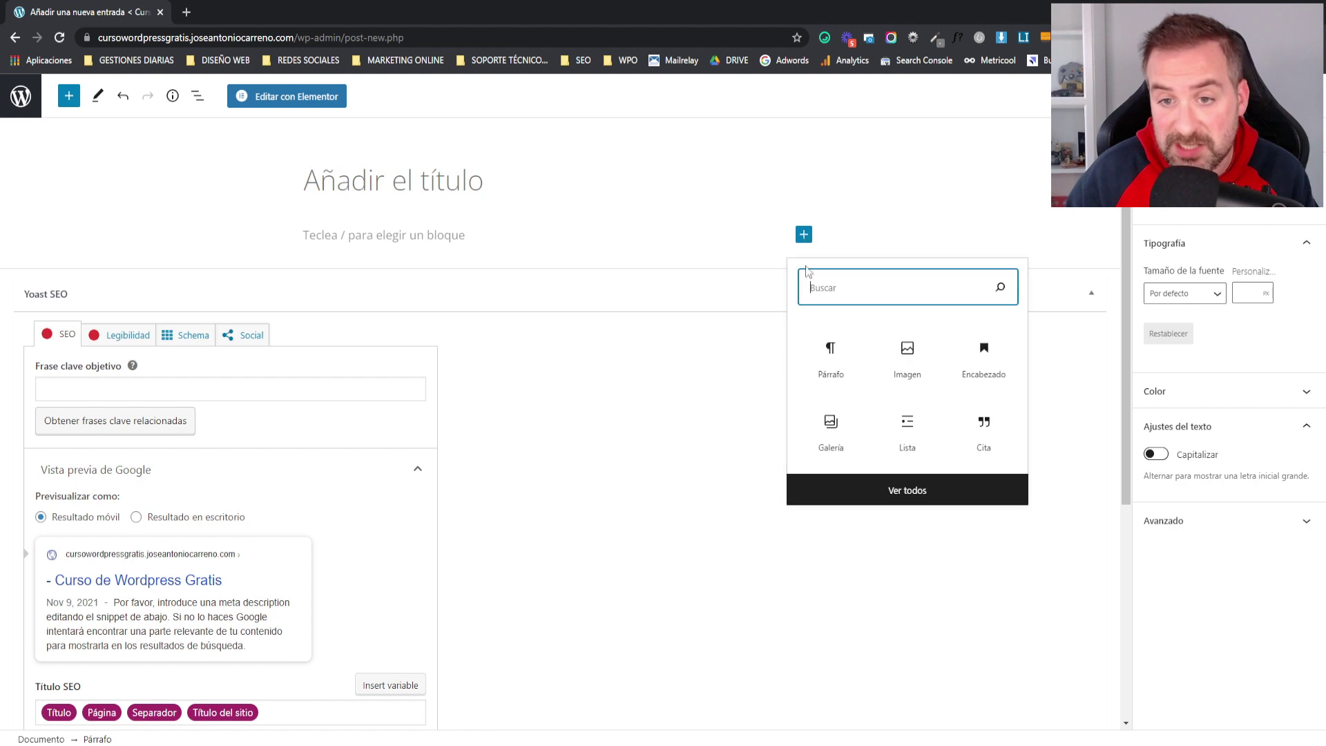
click(836, 380)
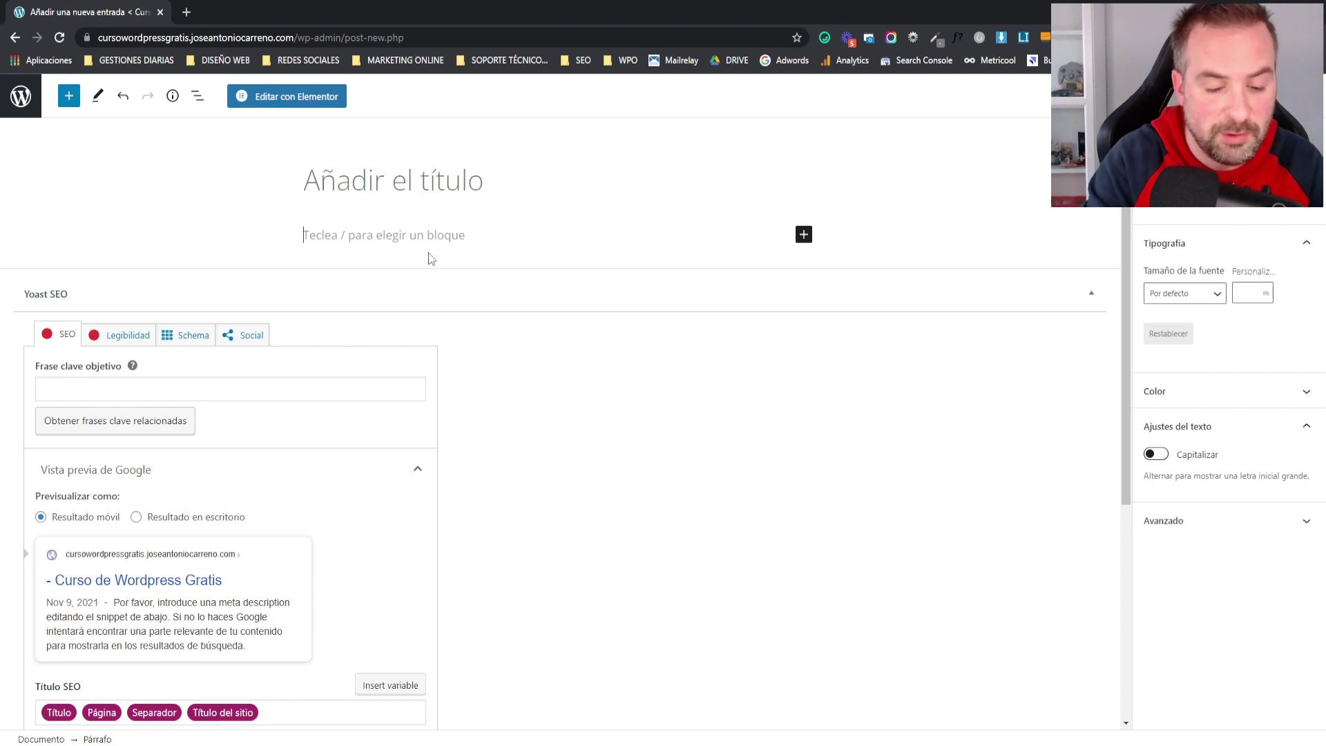
text(ajfkldajfkldajfkldajflkdajflkadjflkjadklj)
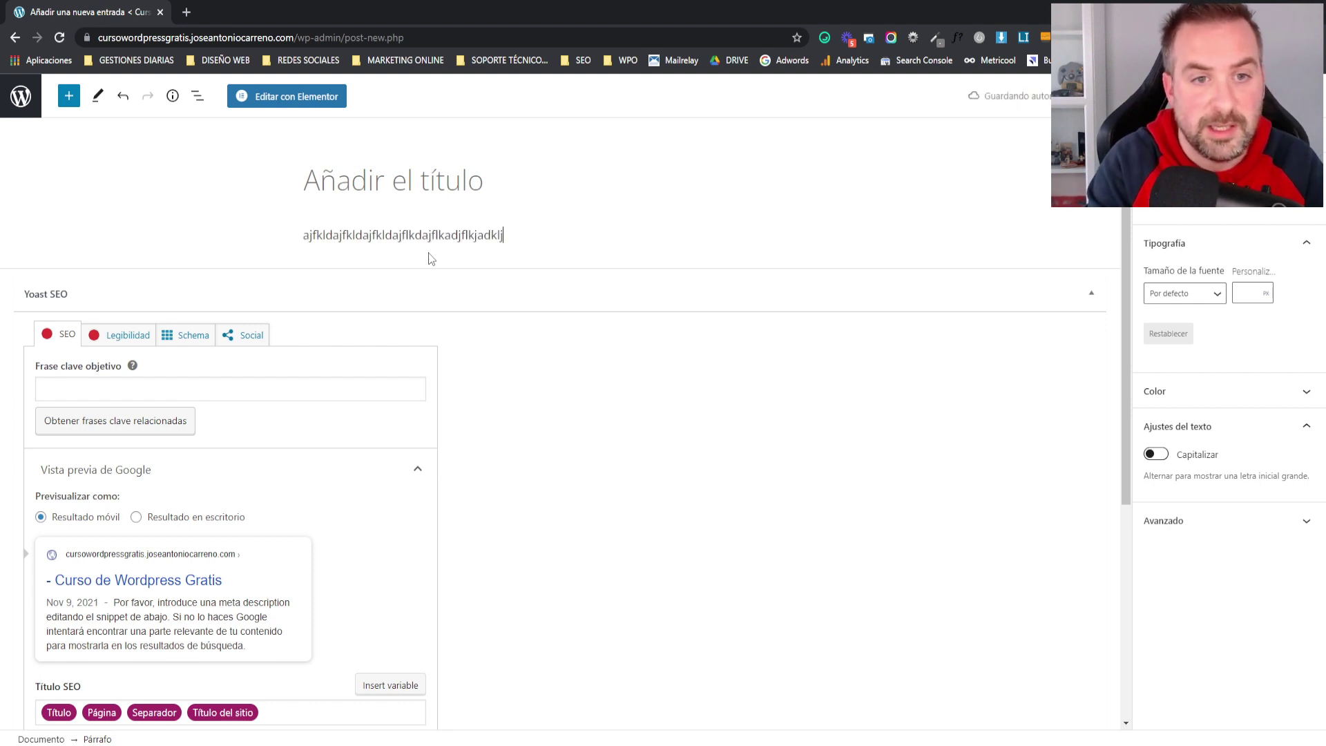
text(fkladsjflkjdsakljflkajfklajdfads)
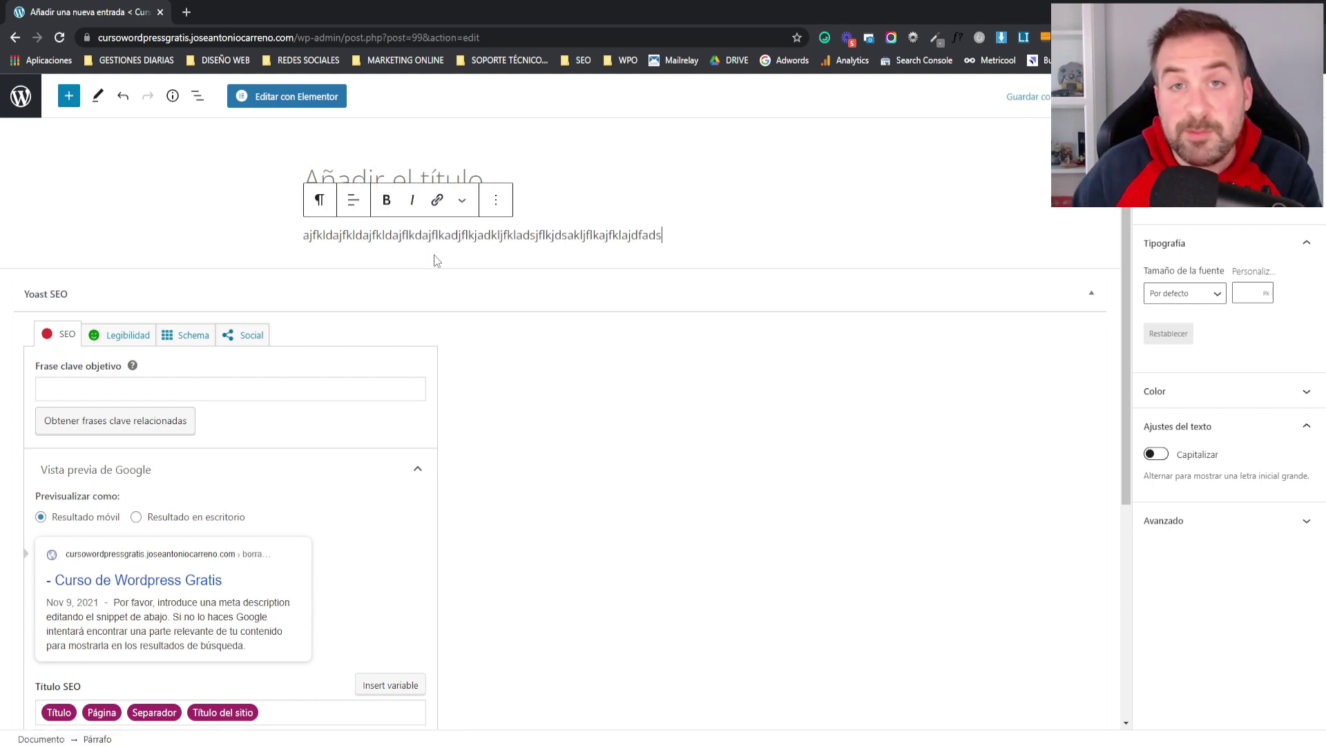
Add an image block below the paragraph using the baby stroller picture tienda-de-carritos-bebe.png from the media library.
key(Return)
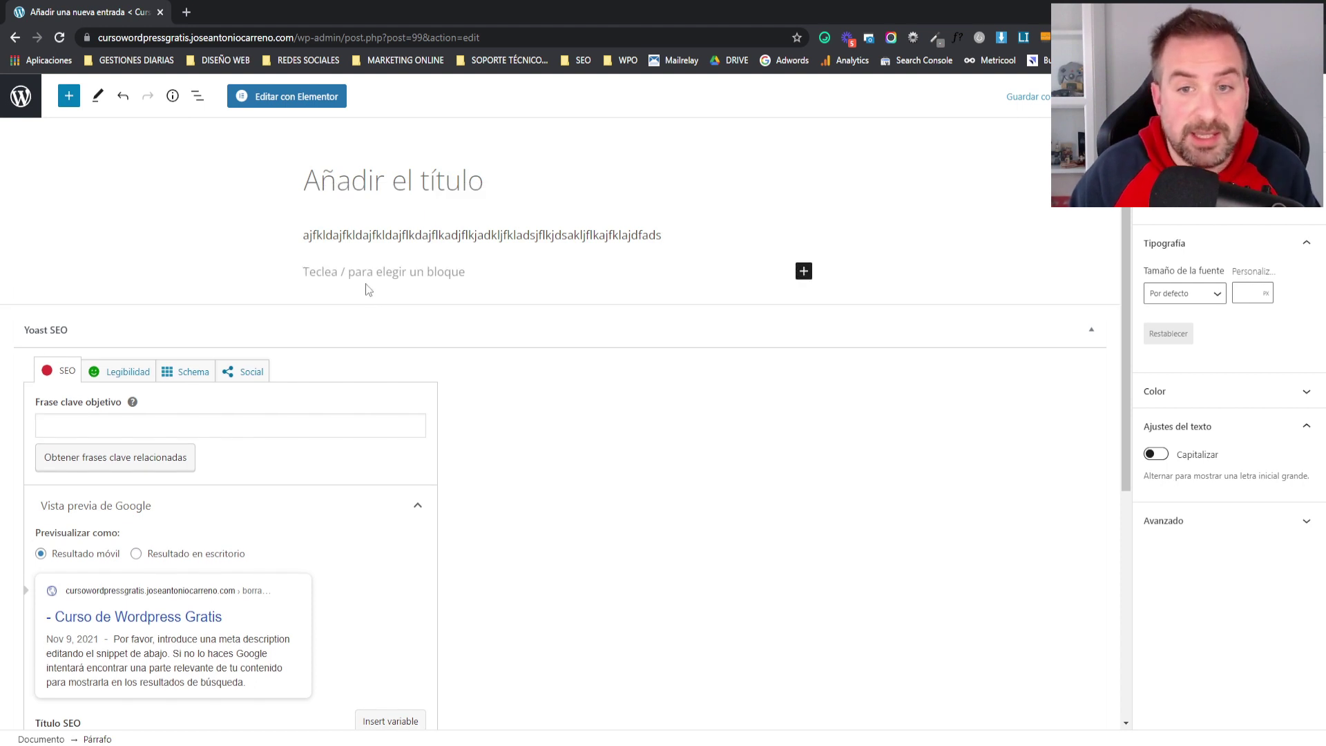
click(804, 272)
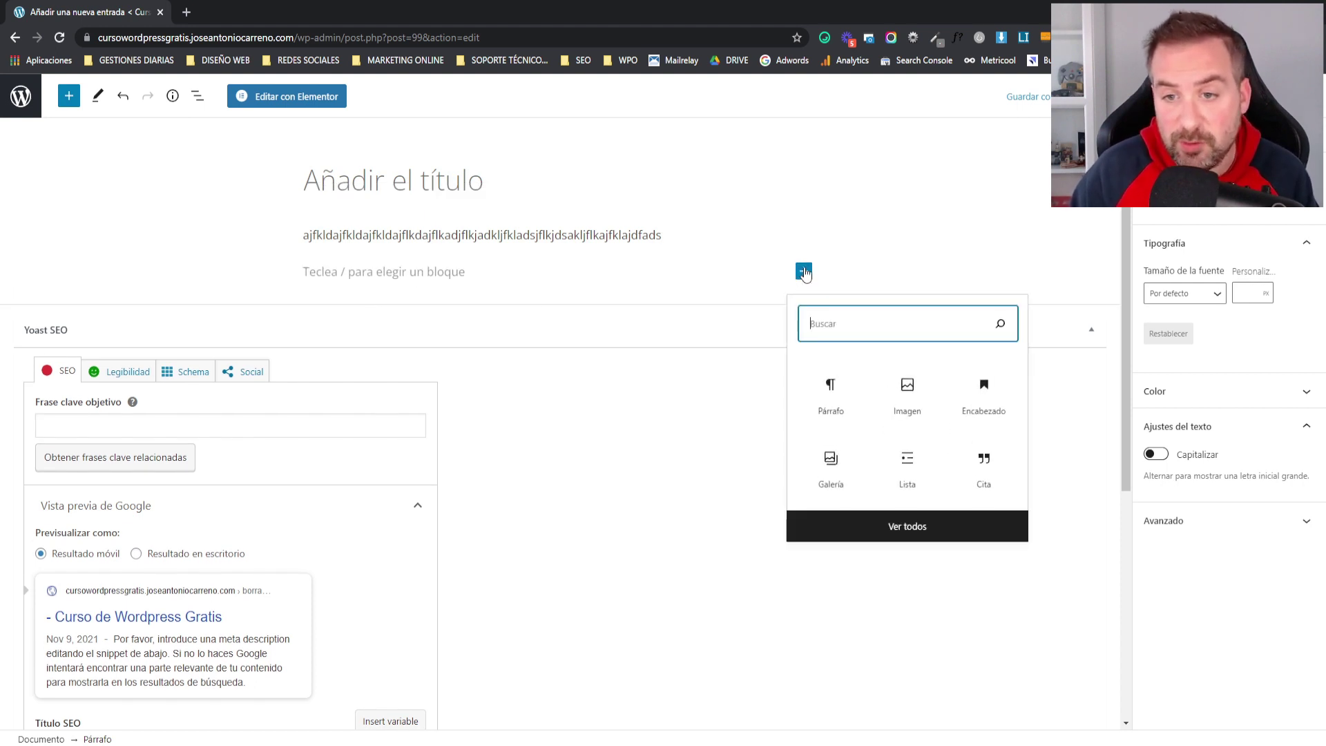
click(907, 415)
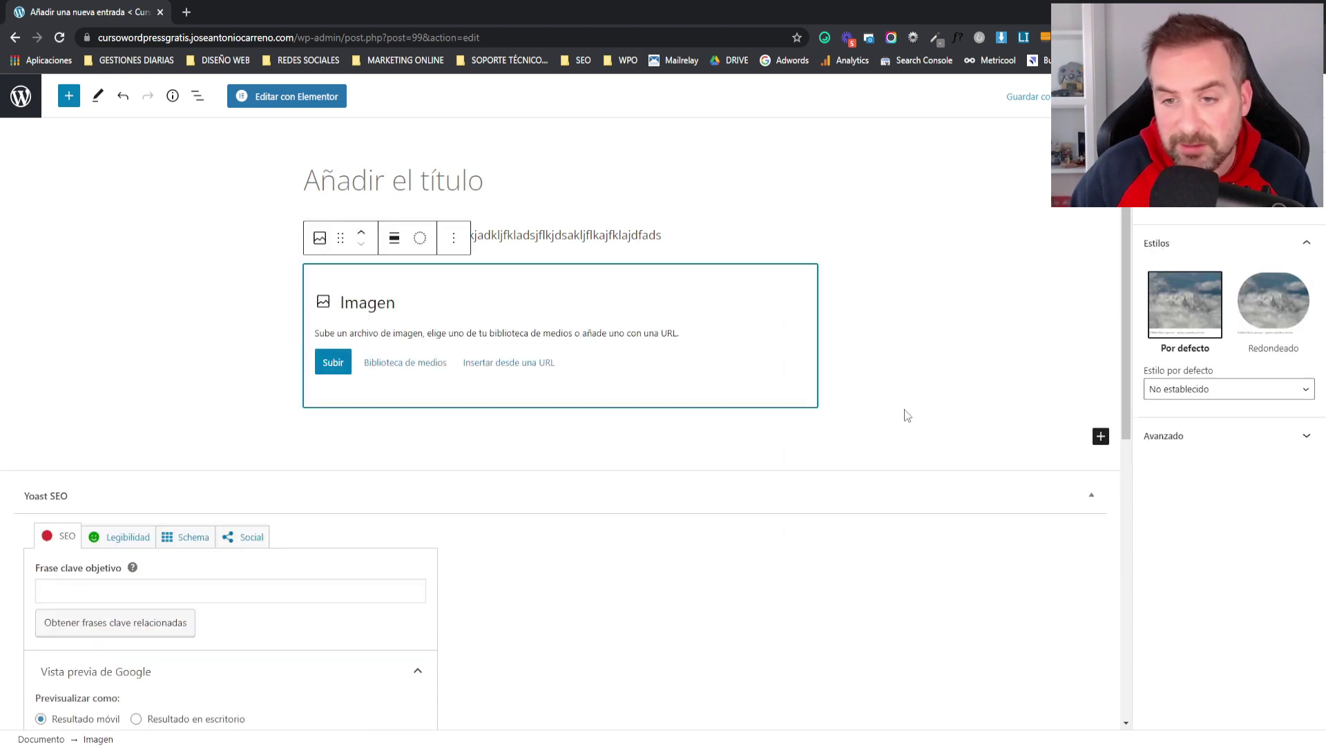
click(391, 367)
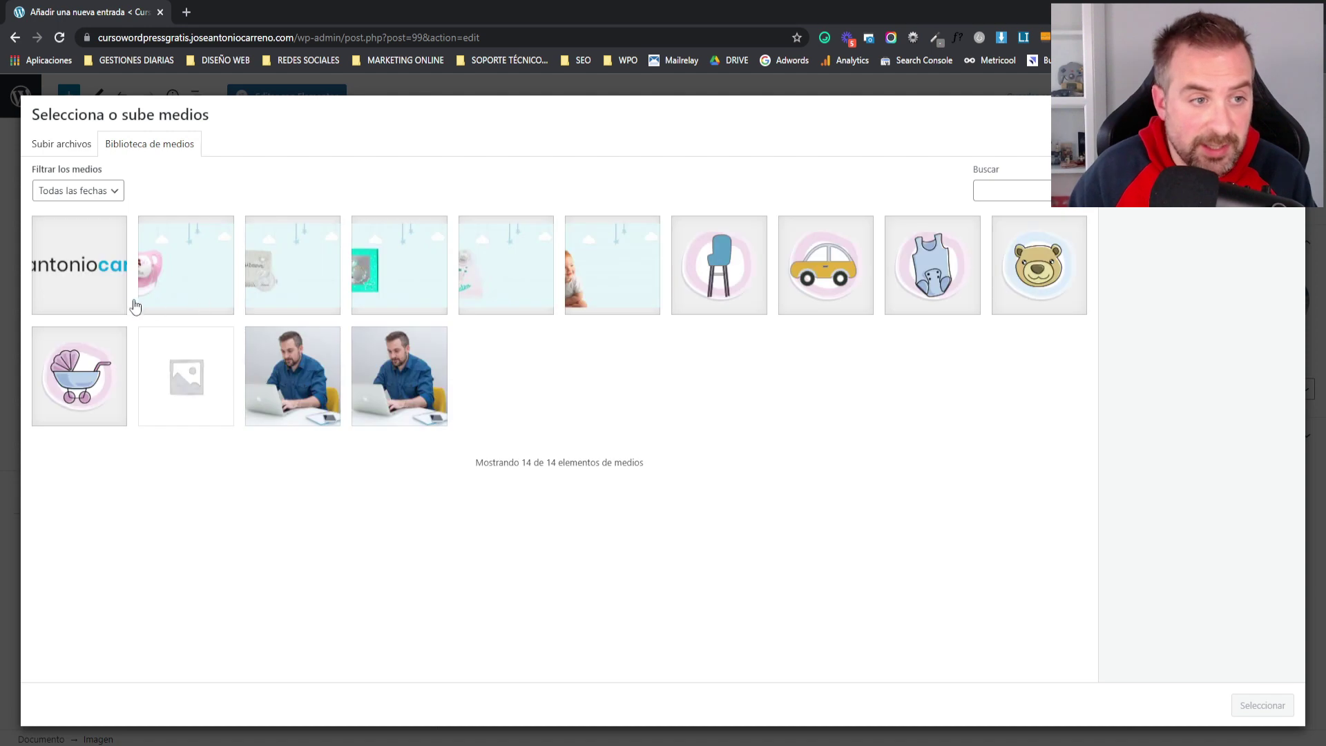
click(74, 362)
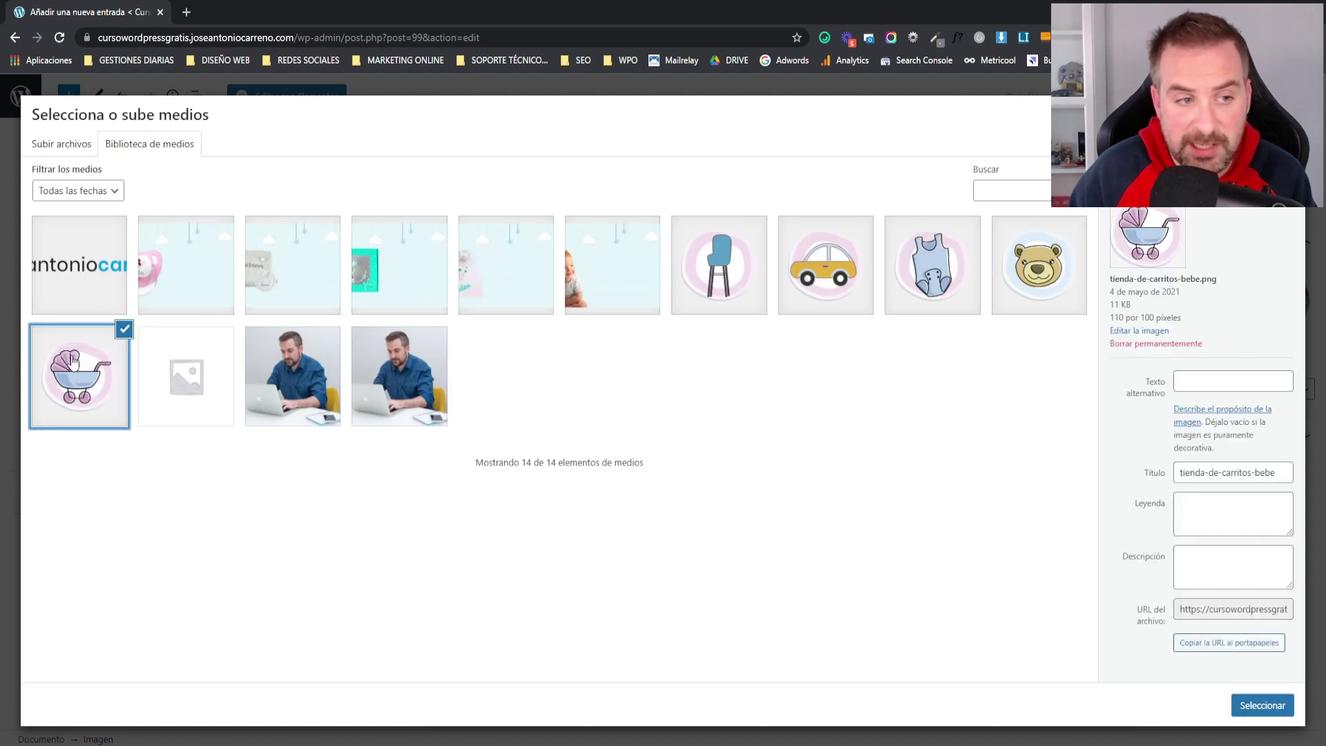
click(1257, 705)
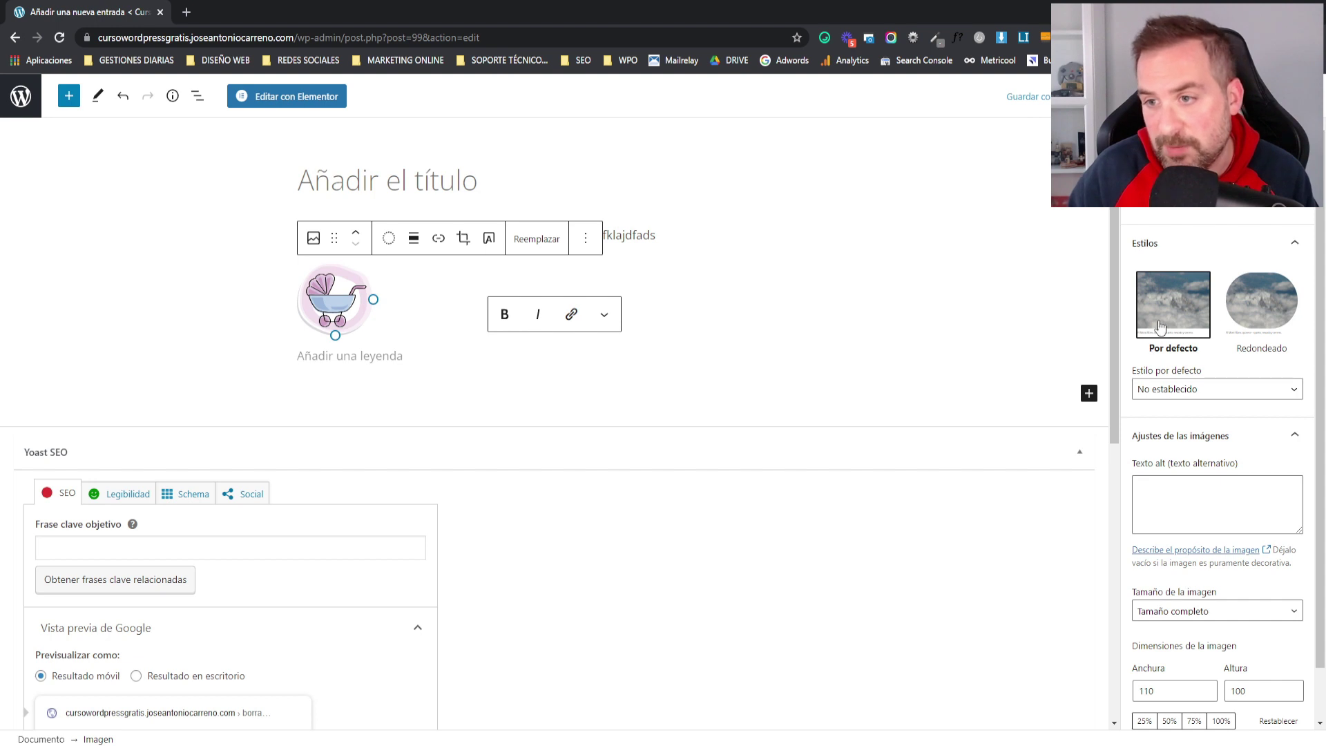
Examine the stroller image's block settings, including default style, alt text, image size and dimensions.
click(1227, 392)
click(1216, 391)
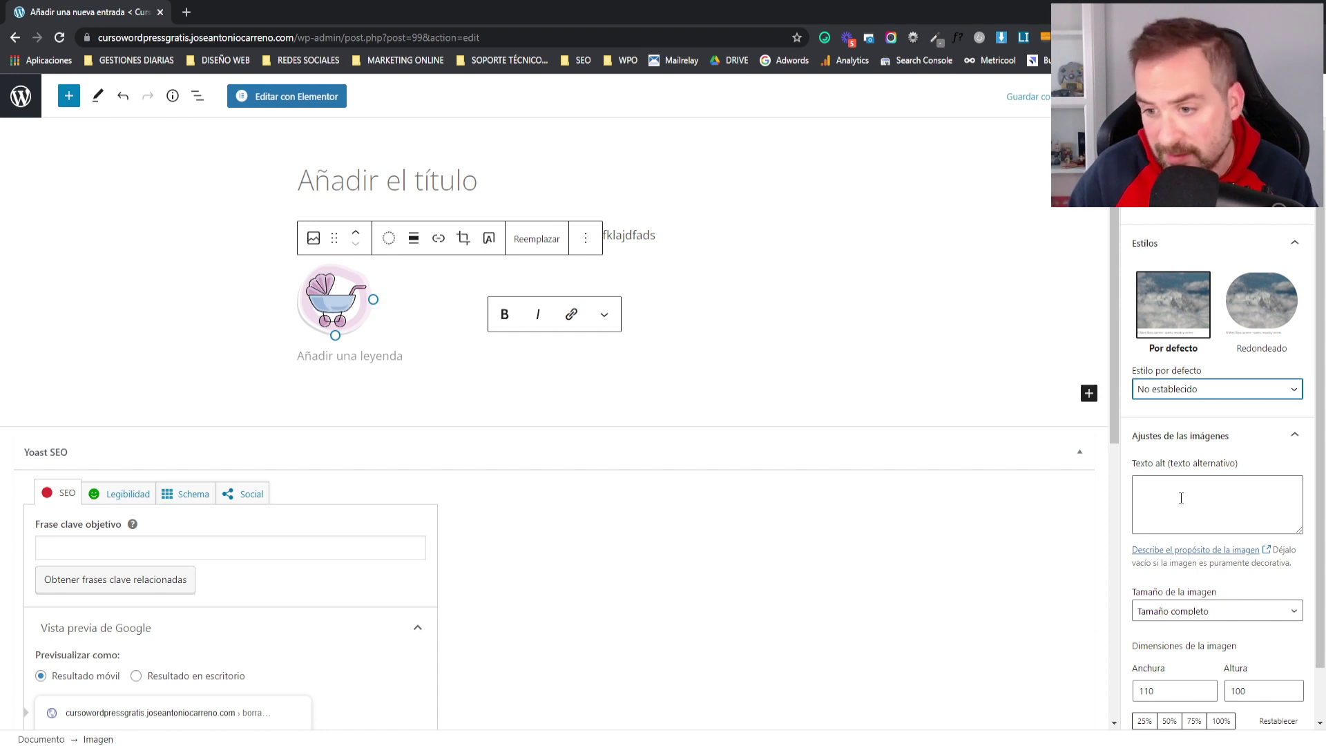
scroll(1182, 497, down, 1)
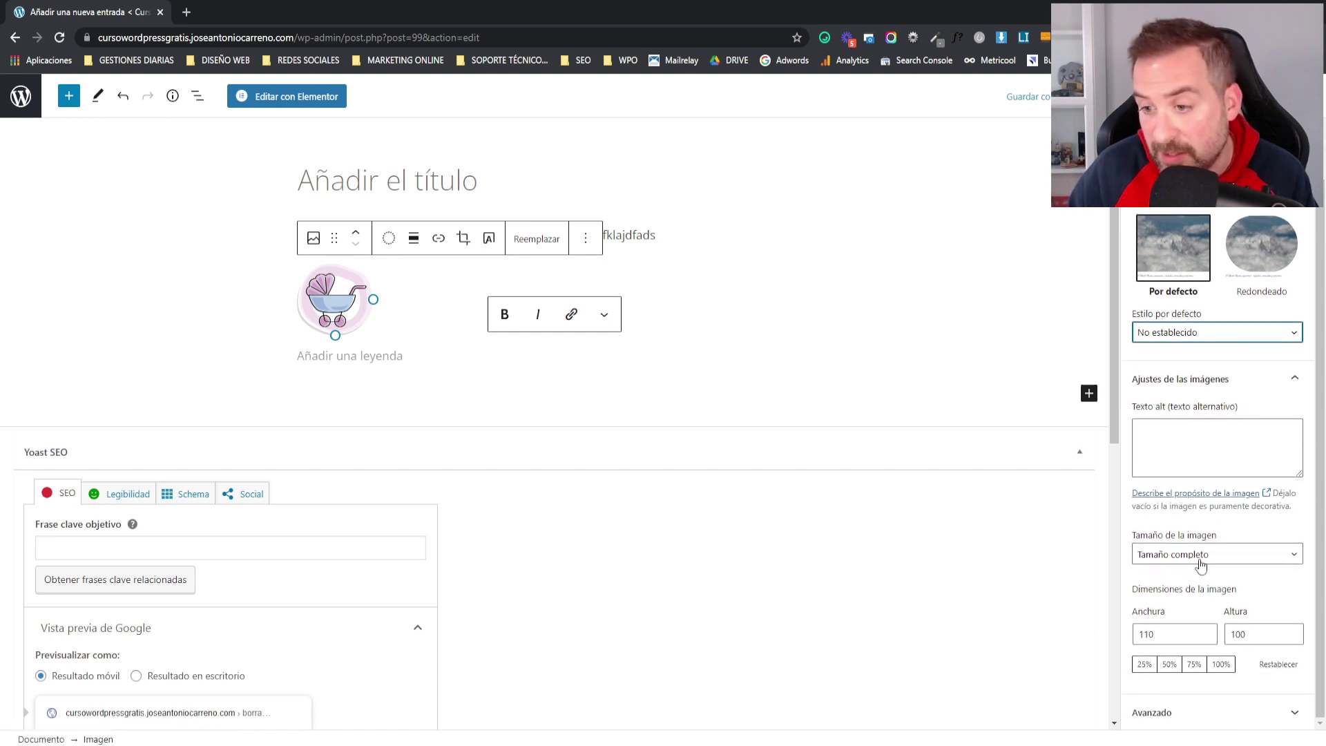
Examine the paragraph block's settings for typography, text and background color, and drop capital.
click(656, 236)
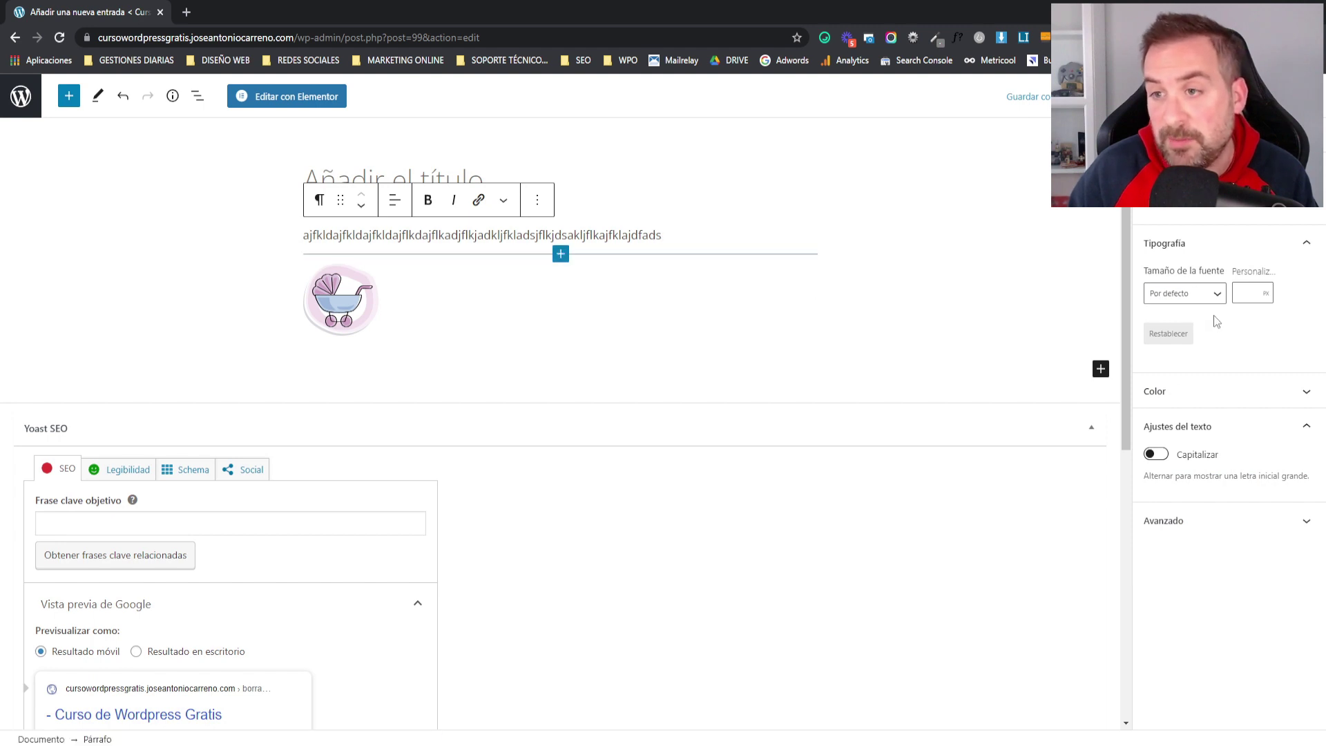
click(1209, 391)
scroll(1189, 637, down, 1)
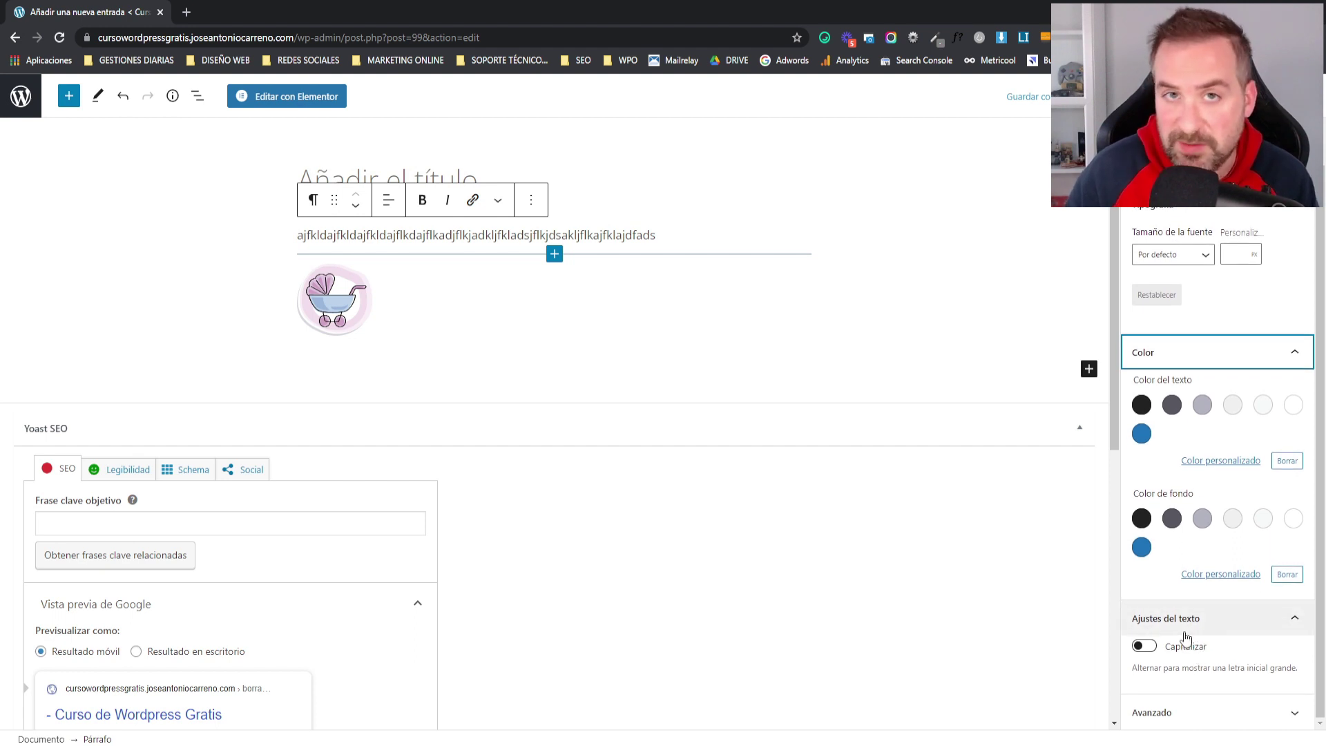
Search the blocks for "short" and add a Shortcode block below the stroller image.
click(1090, 381)
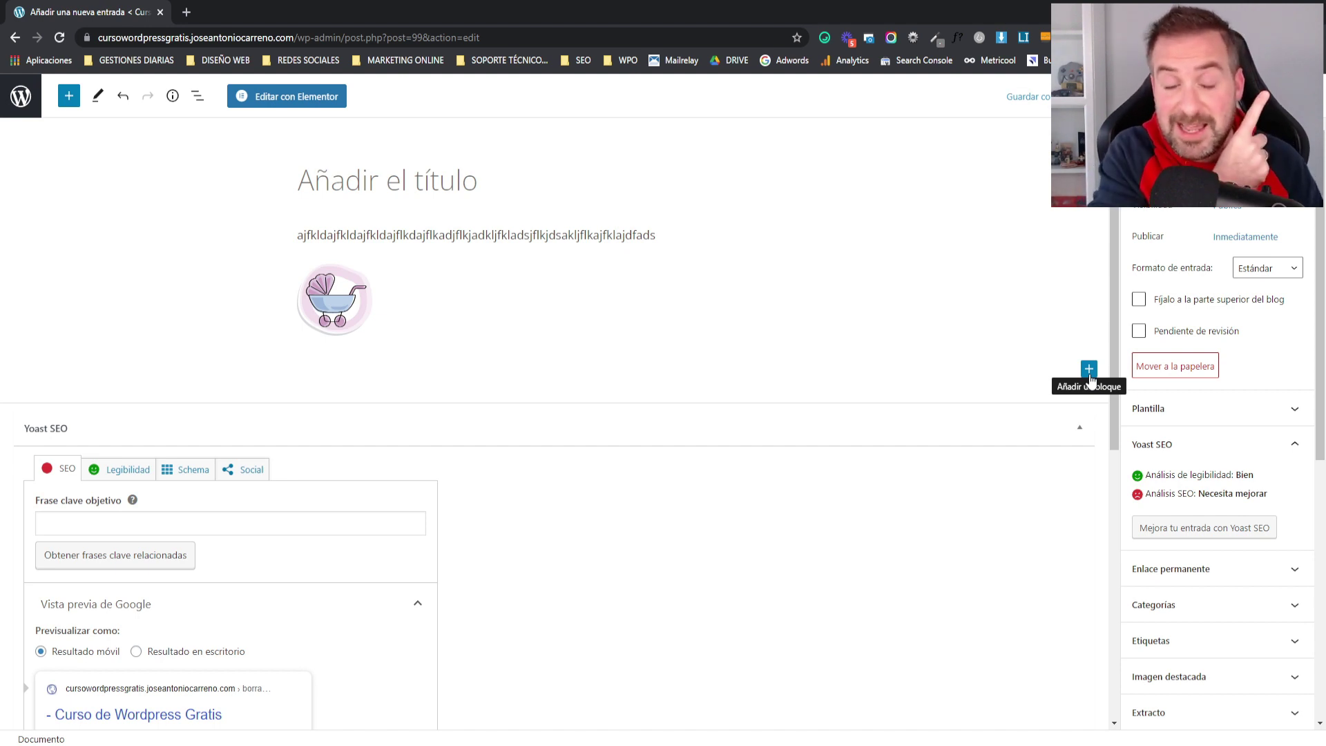
click(1090, 370)
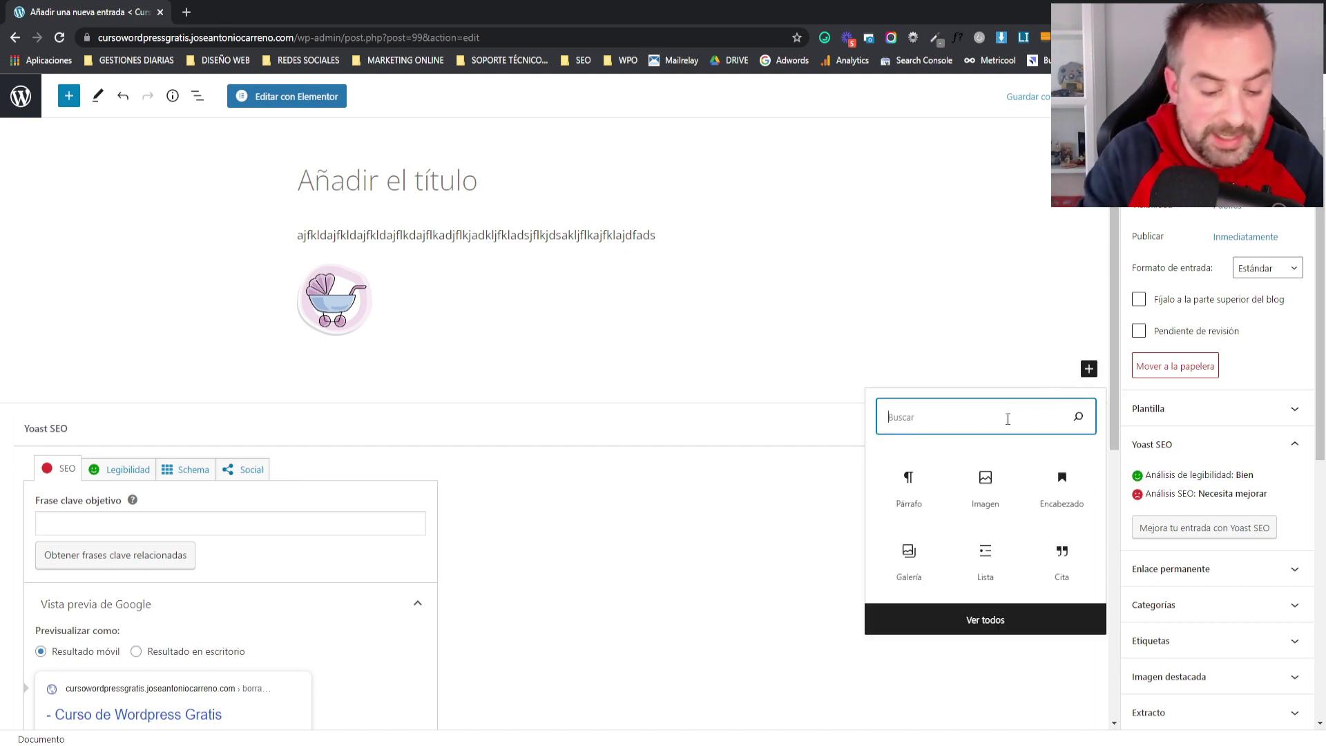
text(short)
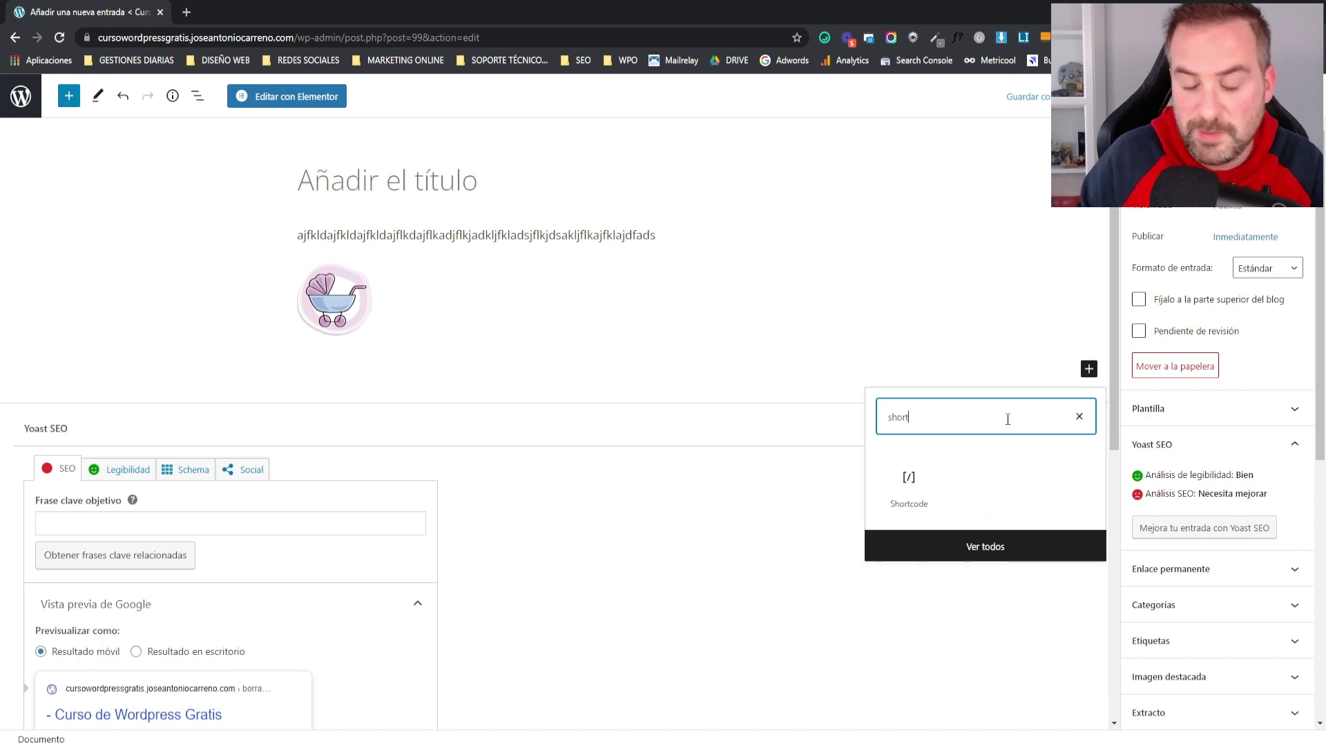
click(907, 489)
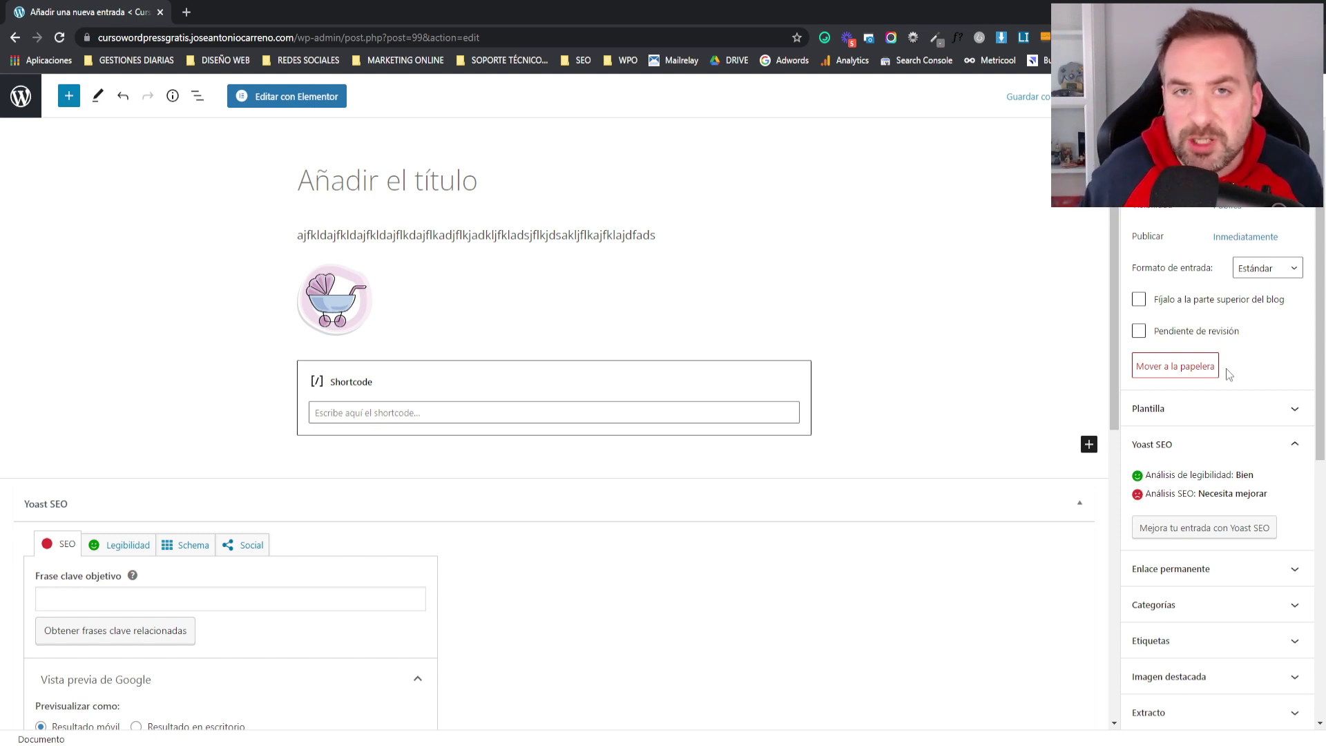
Search the block library for "col" and add a Columns block with the 50 / 50 layout below the shortcode.
click(69, 96)
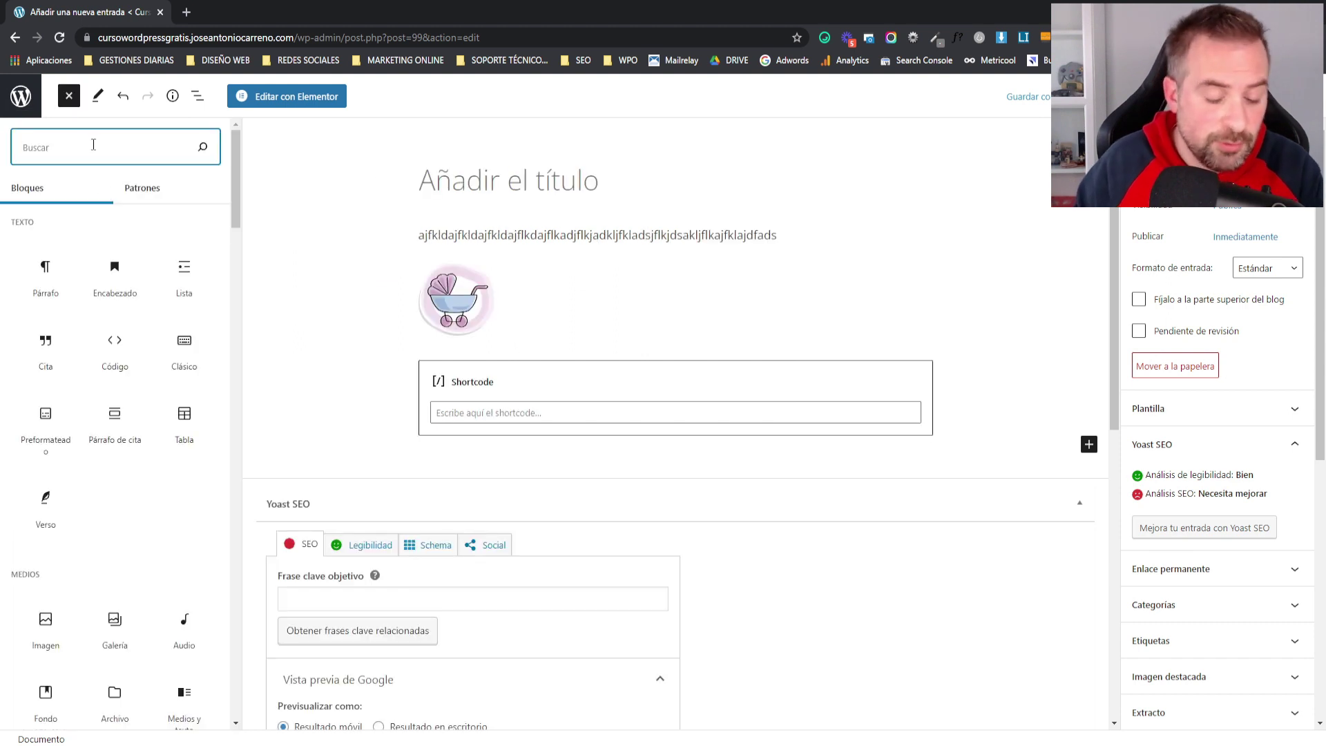
text(col)
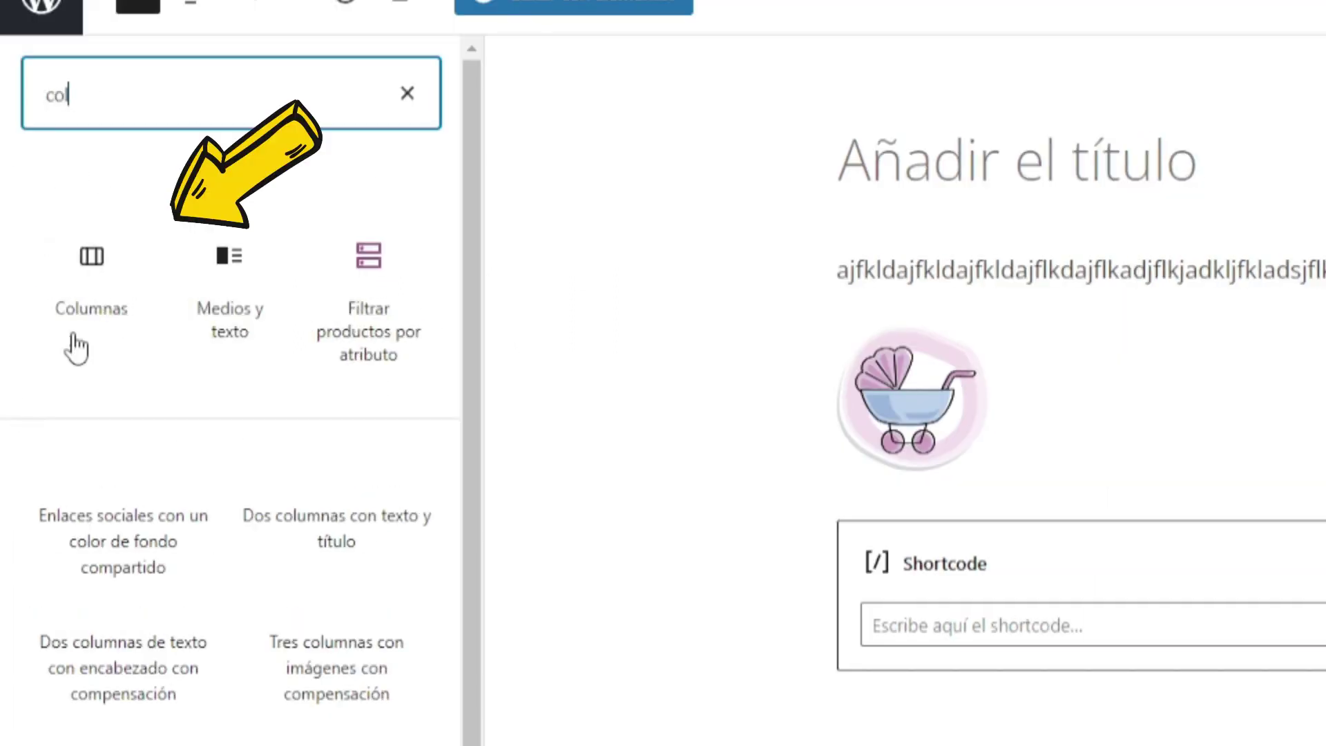
click(103, 311)
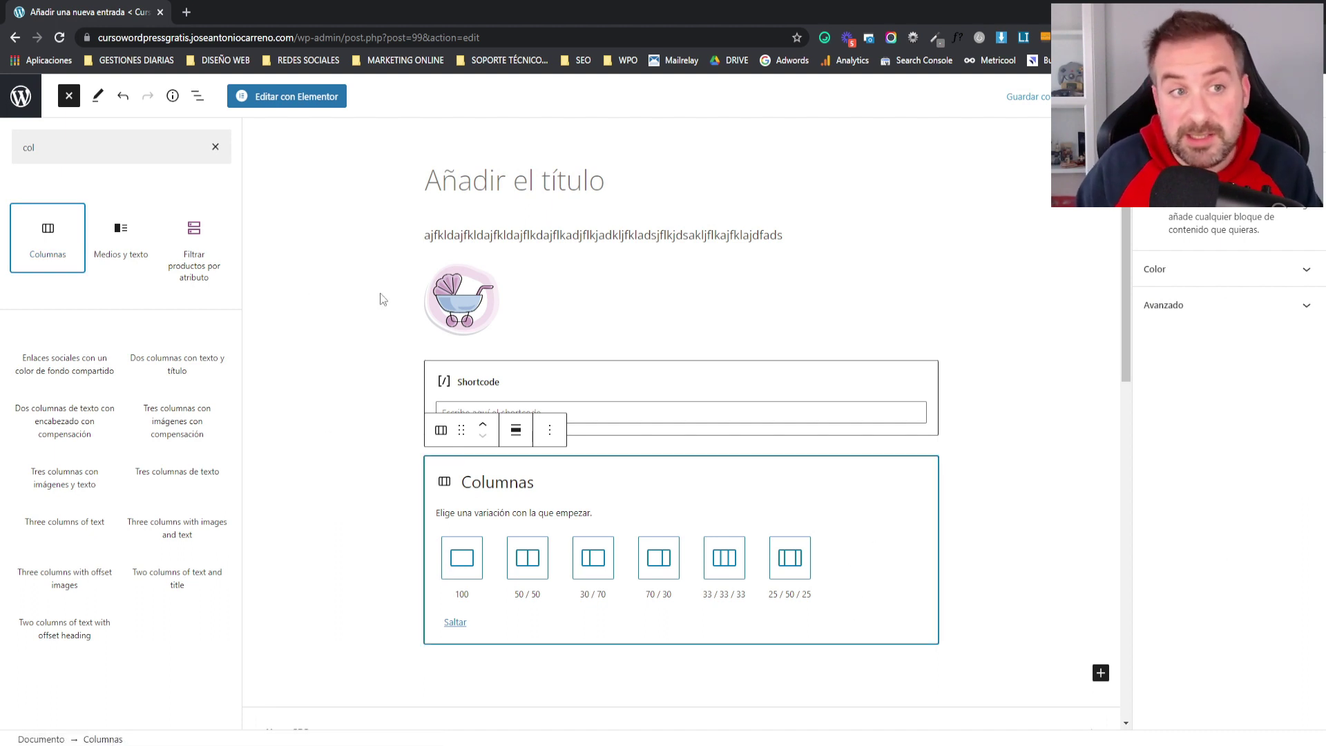
click(215, 147)
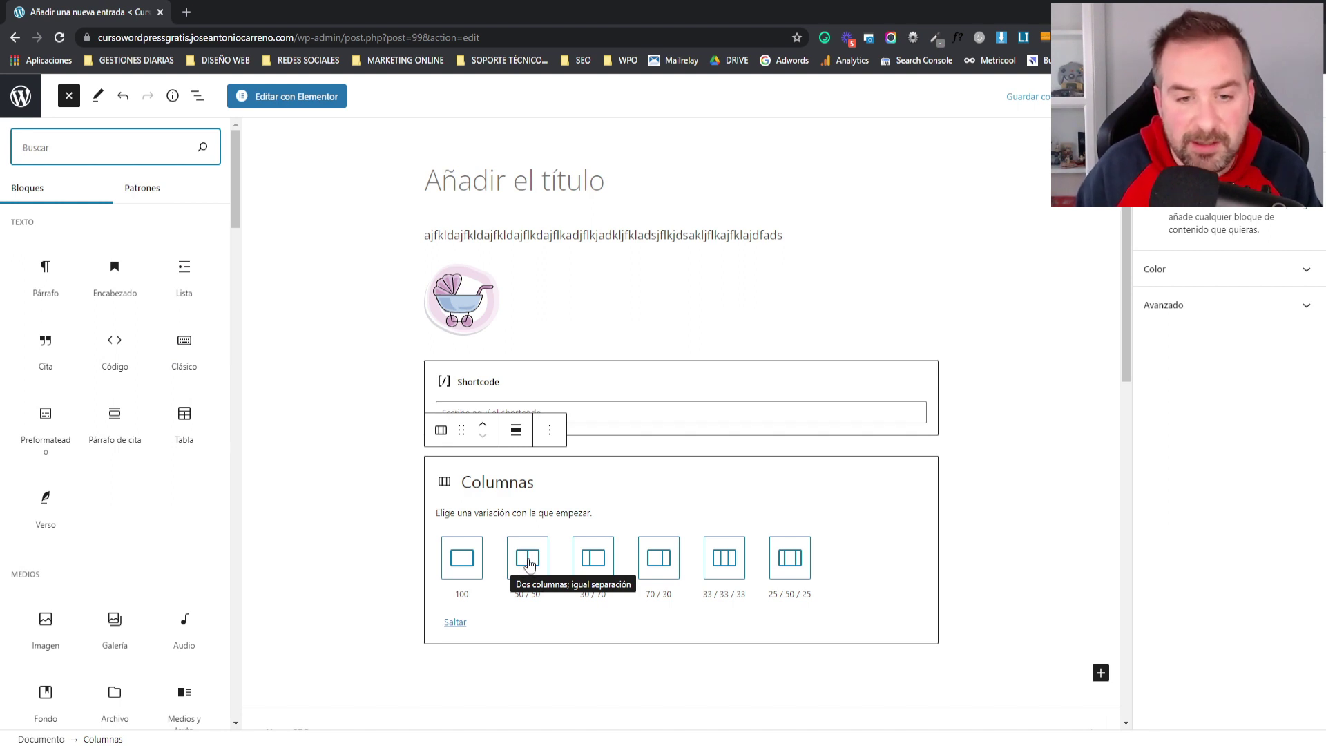
click(530, 563)
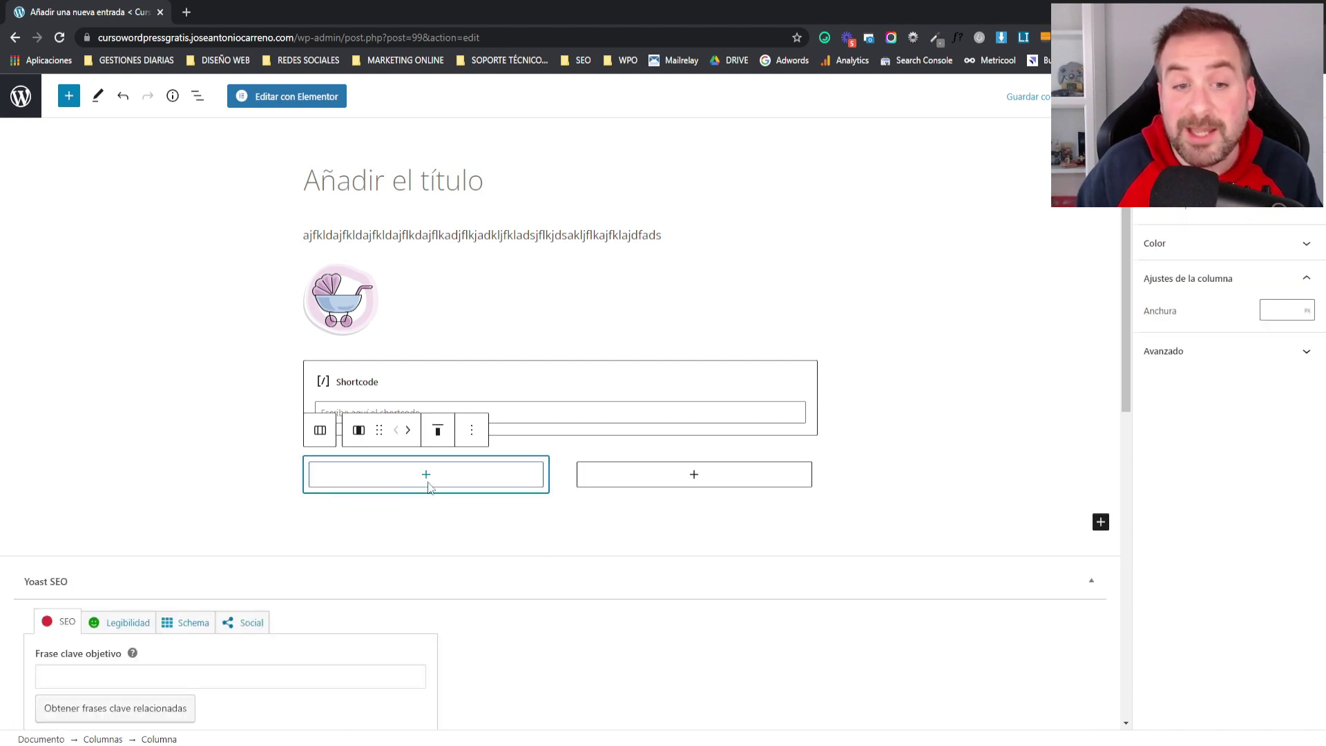
Add a paragraph block in the first column with the filler text "fjdlkjalfkdjaldjflakdjflkadsjflkadjfklajdfad".
click(426, 477)
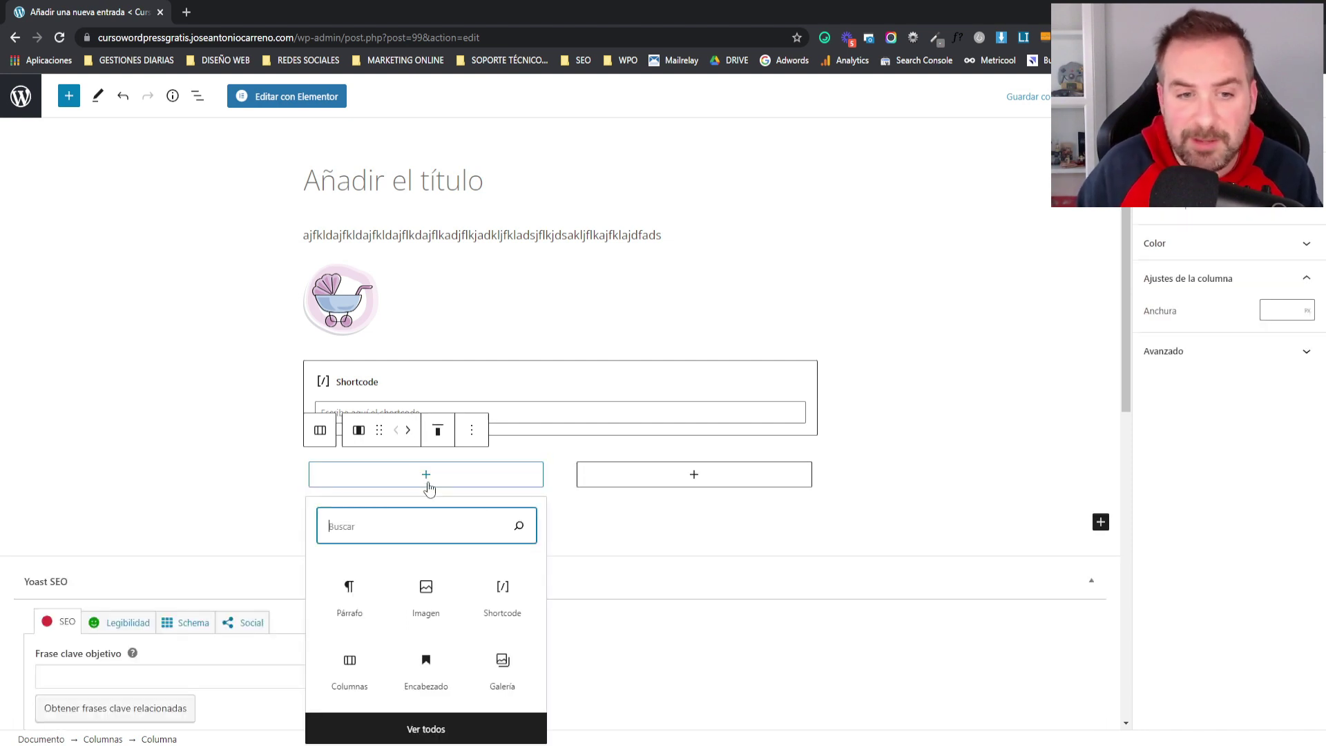
click(351, 612)
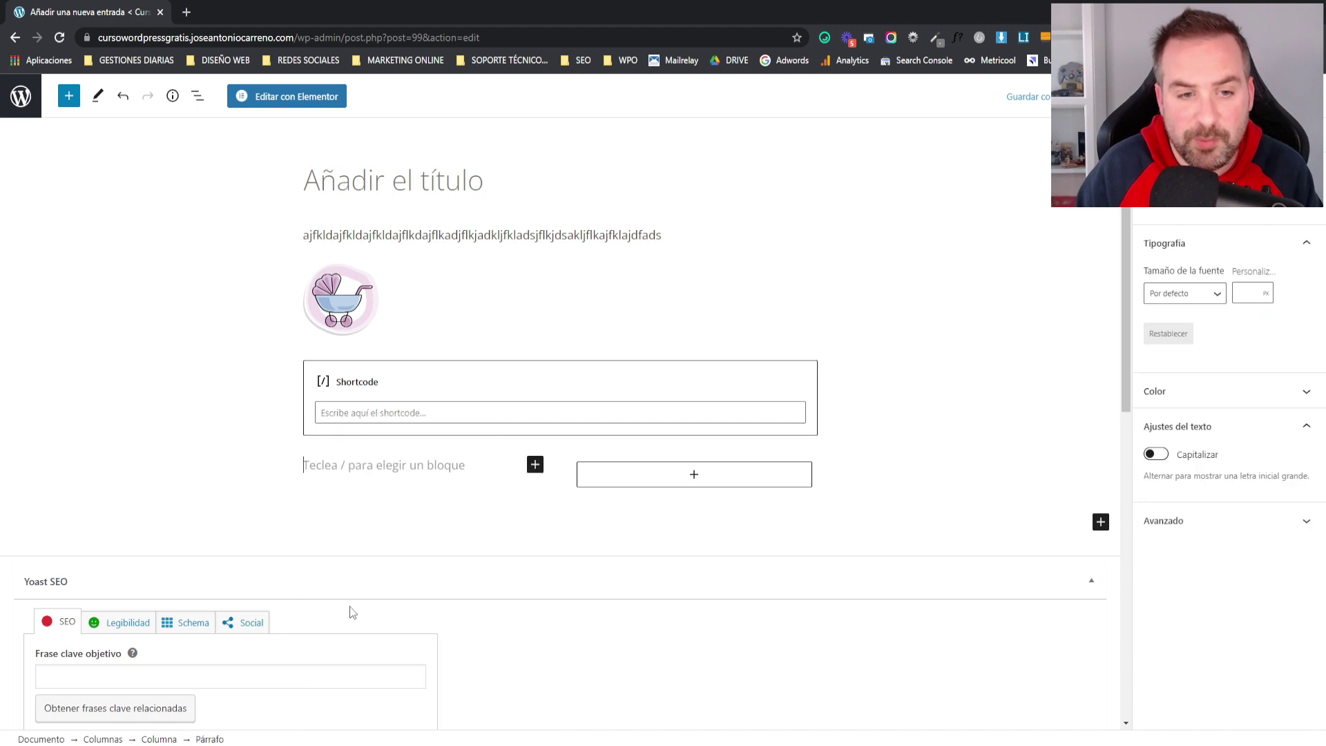
text(fjdlkjalfkdjaldjflakdjflkadsjflkadjfklajdfad)
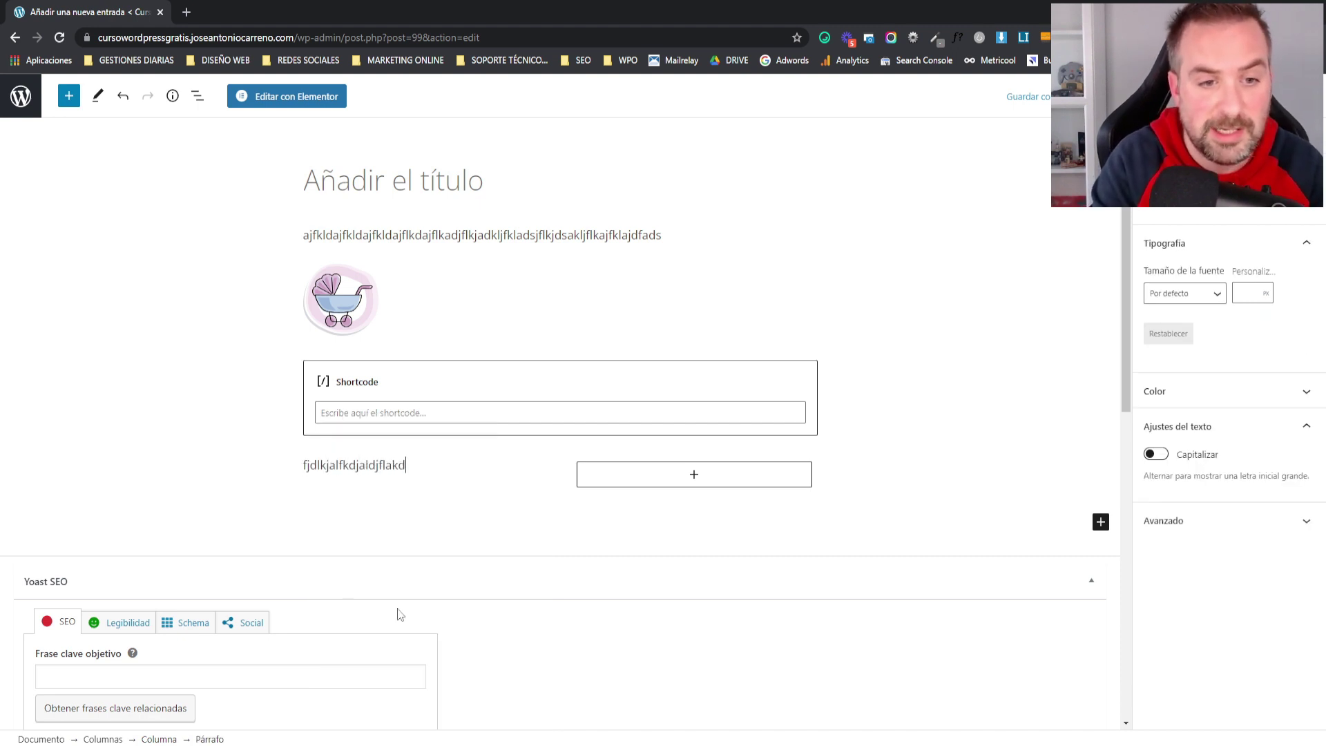
Add an image block in the second column using the teddy bear picture tienda-juguetes-bebes.png from the media library.
click(694, 473)
click(689, 610)
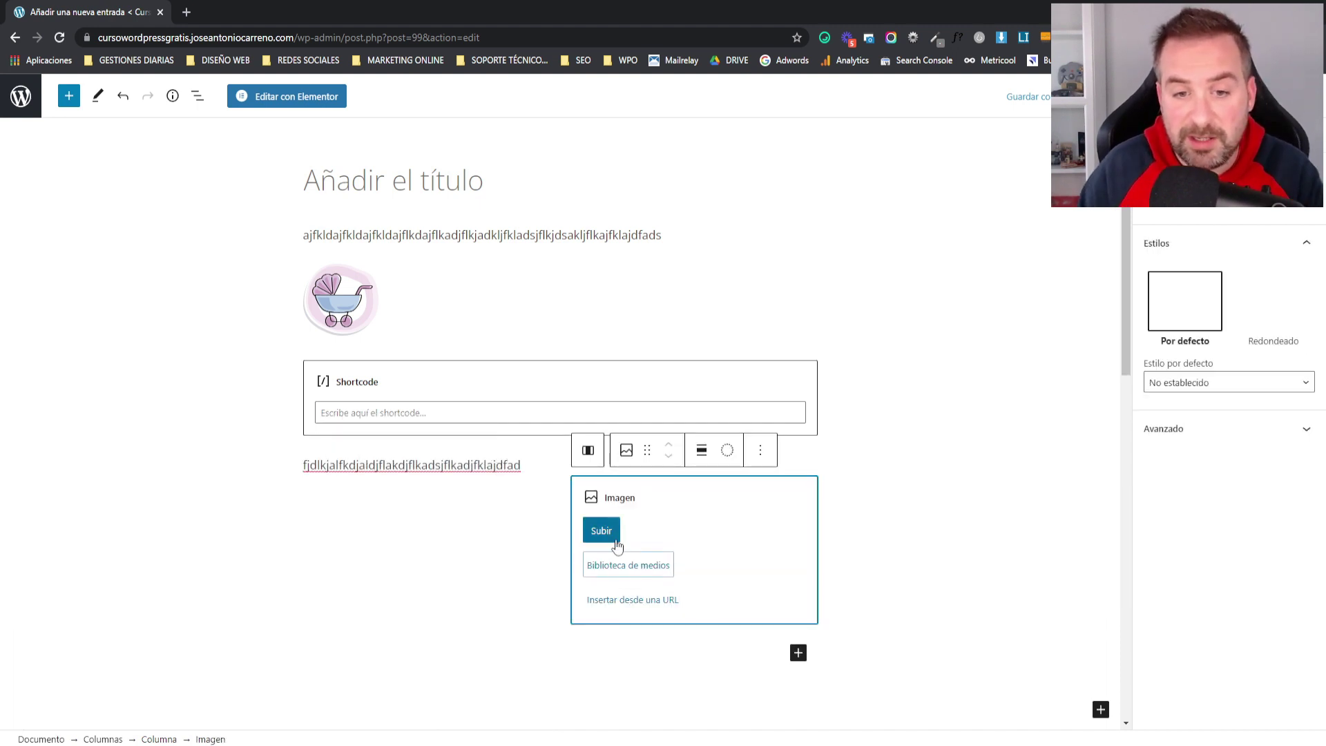
click(621, 568)
click(1039, 265)
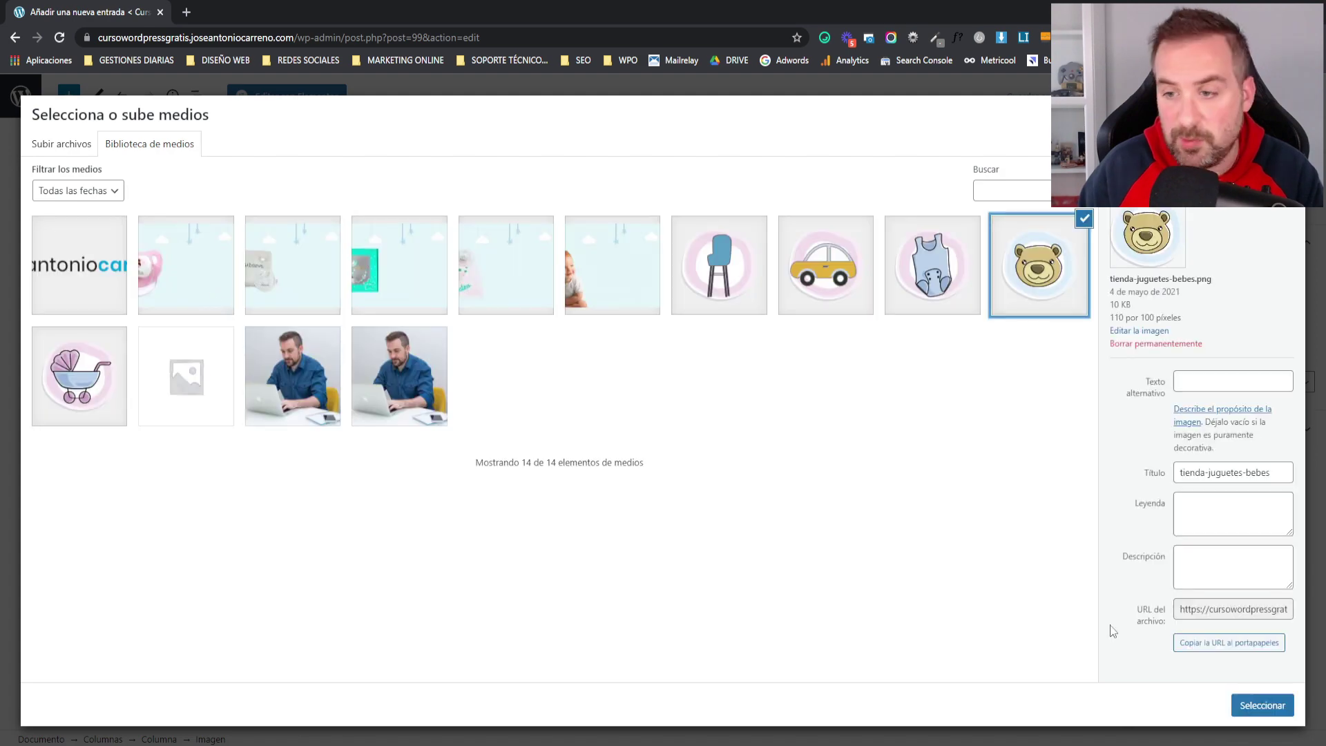
click(1263, 705)
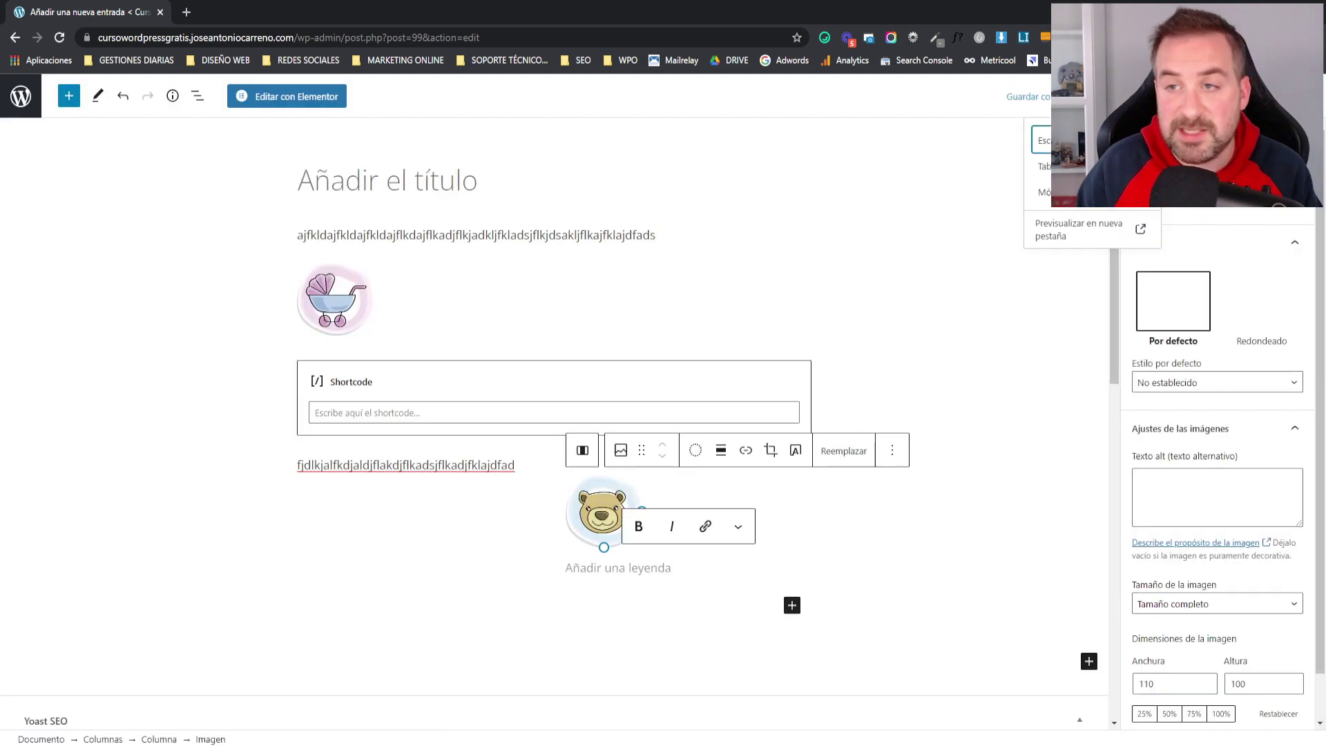
Preview the post in a new browser tab to check its layout, and return to the editor.
click(1071, 233)
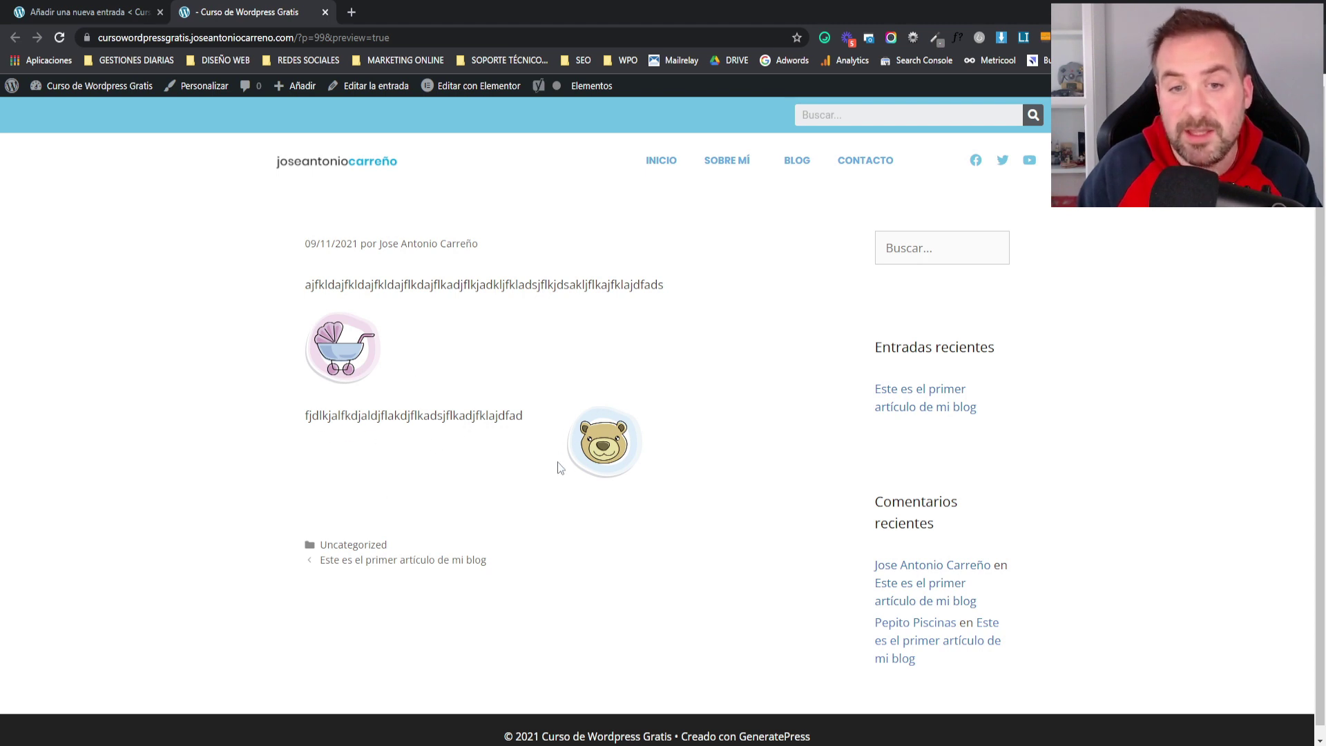
key(ctrl+Tab)
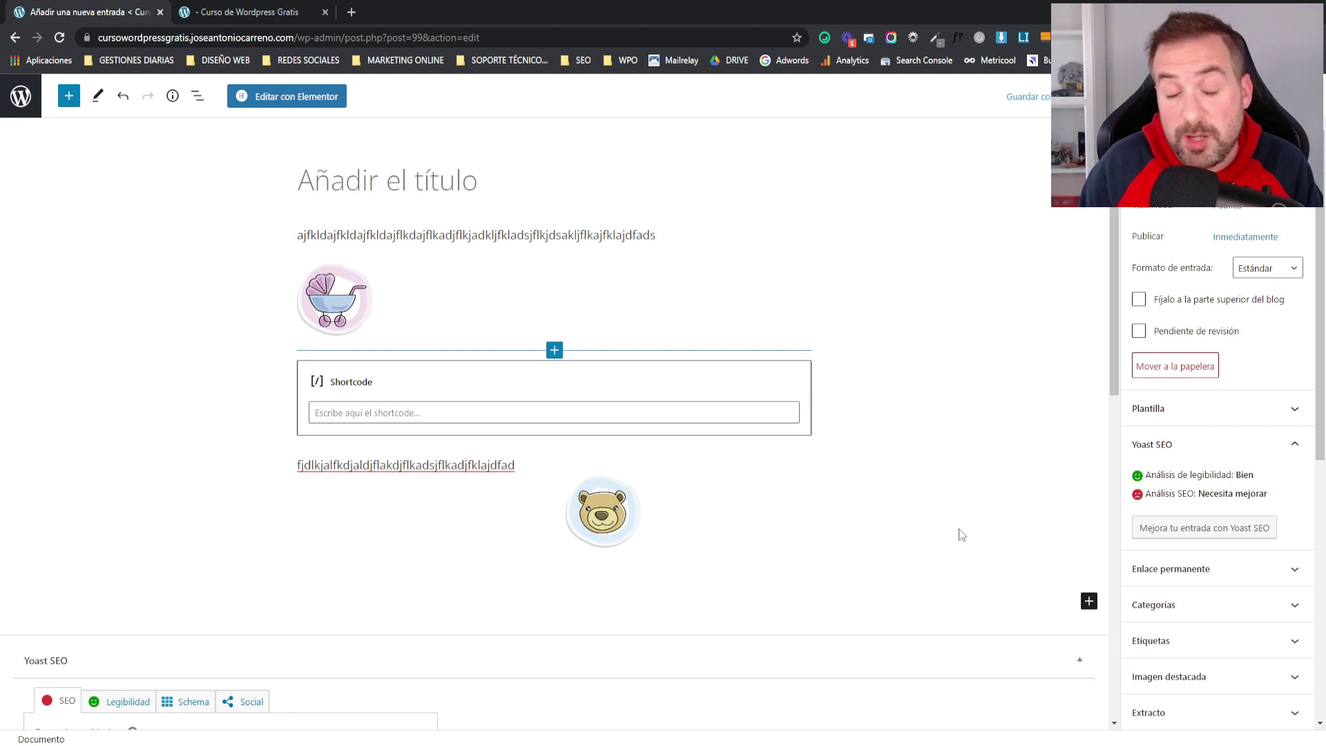